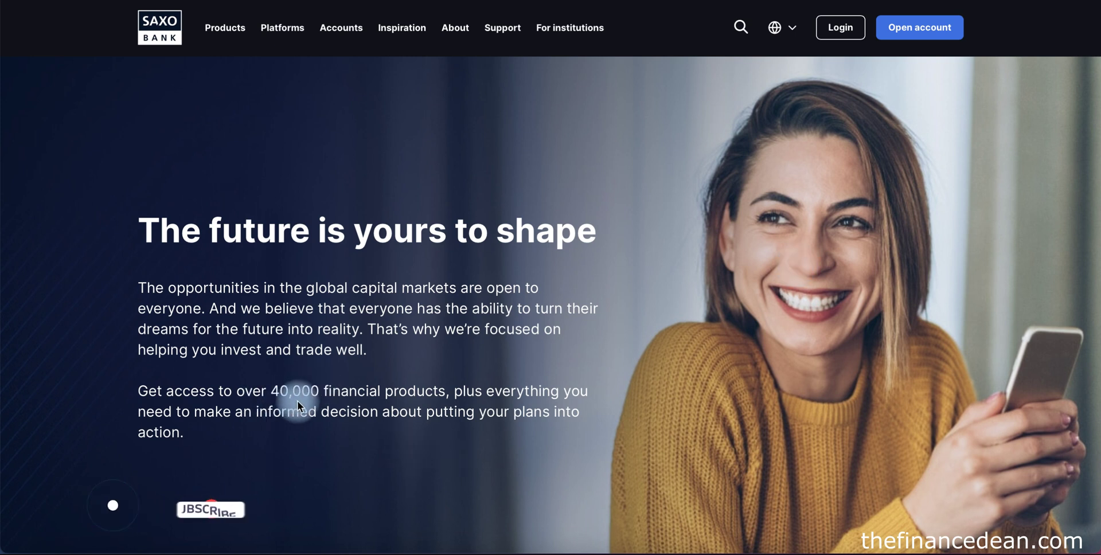
# Step: Browse the Saxo Bank homepage and look through the self-trading products on offer, from crypto to mutual funds
pyautogui.scroll(-10, 401, 398)
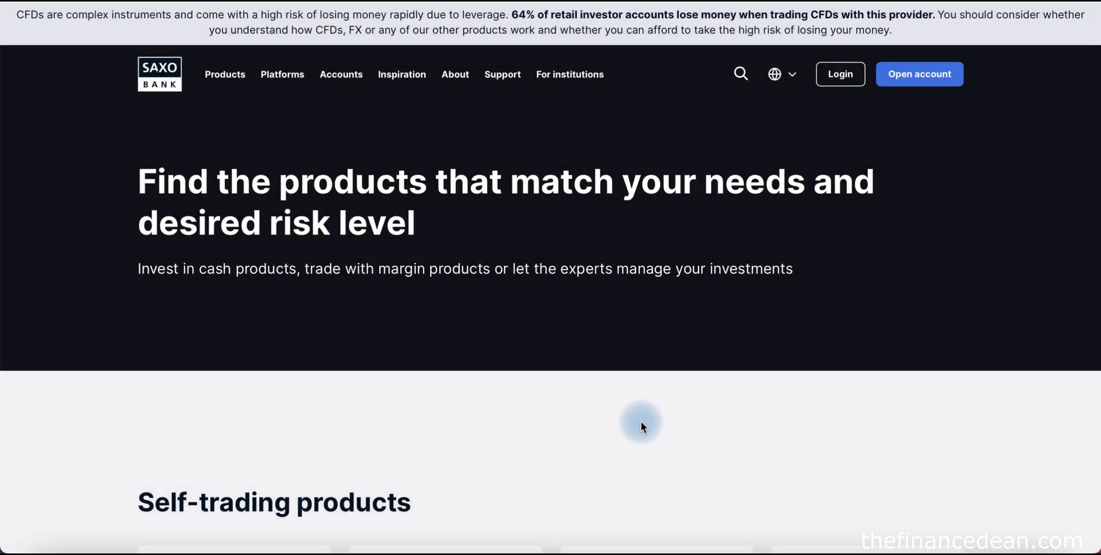
pyautogui.scroll(-6, 641, 424)
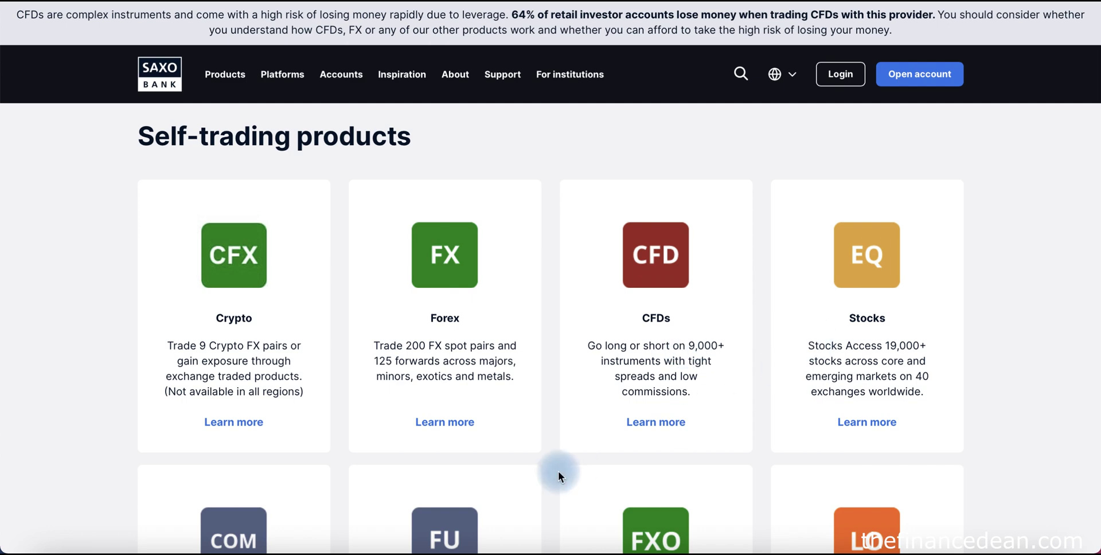
pyautogui.scroll(-5, 548, 472)
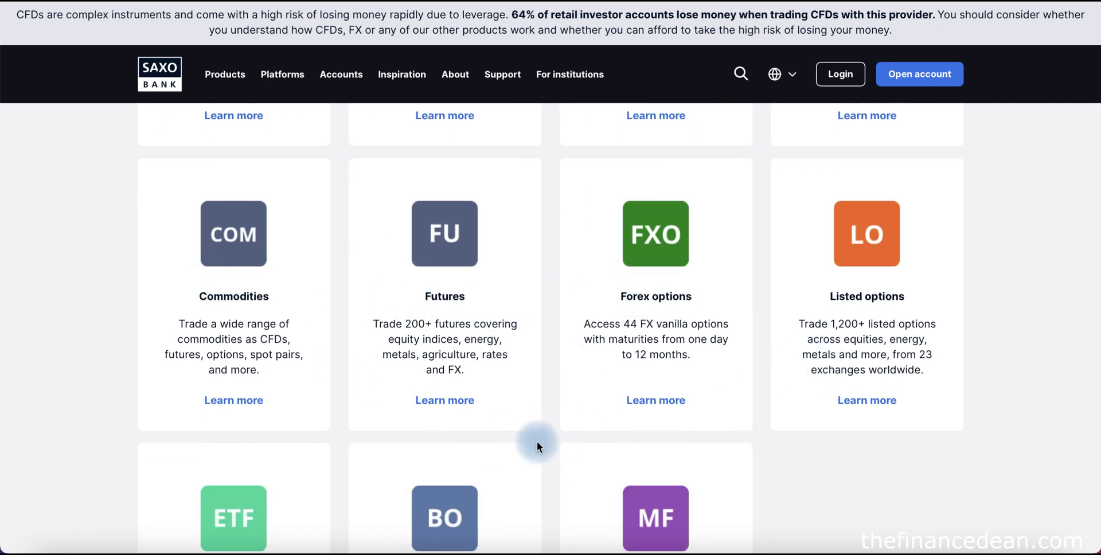
pyautogui.scroll(-3, 537, 441)
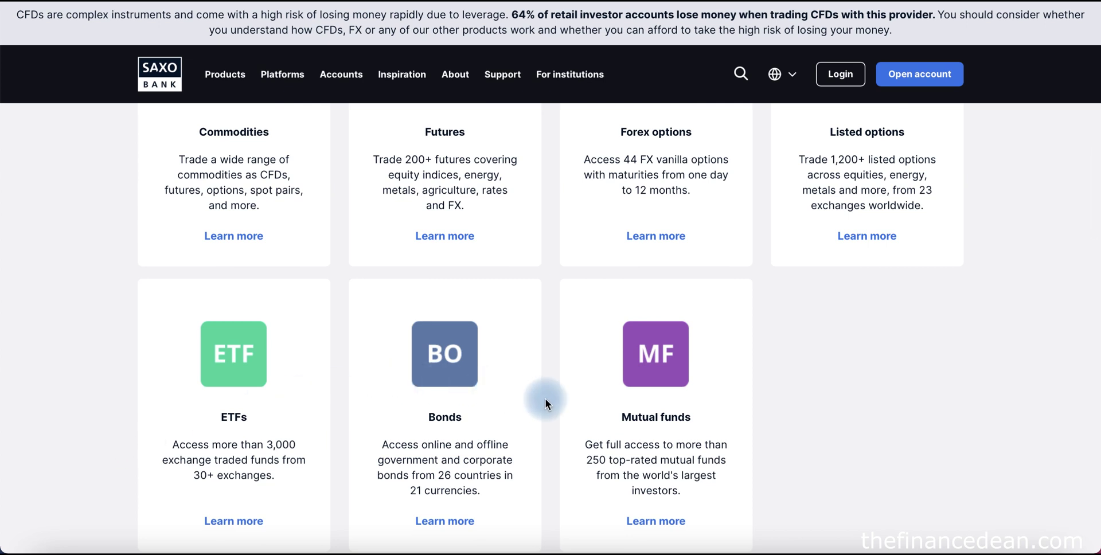
pyautogui.scroll(-1, 546, 390)
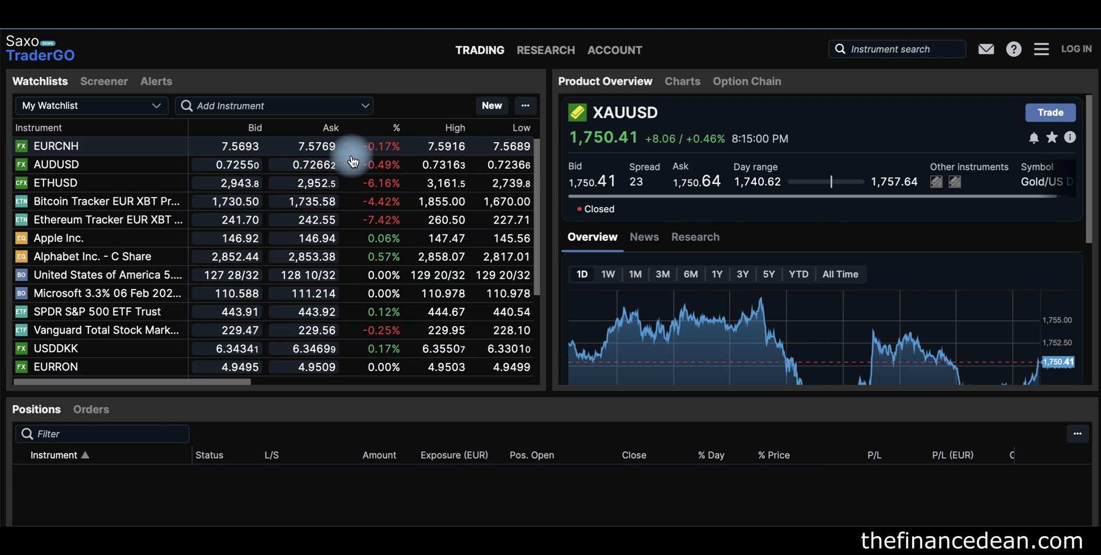
# Step: Switch the watchlist to Stocks US and show the product overview of Apple Inc
pyautogui.click(115, 107)
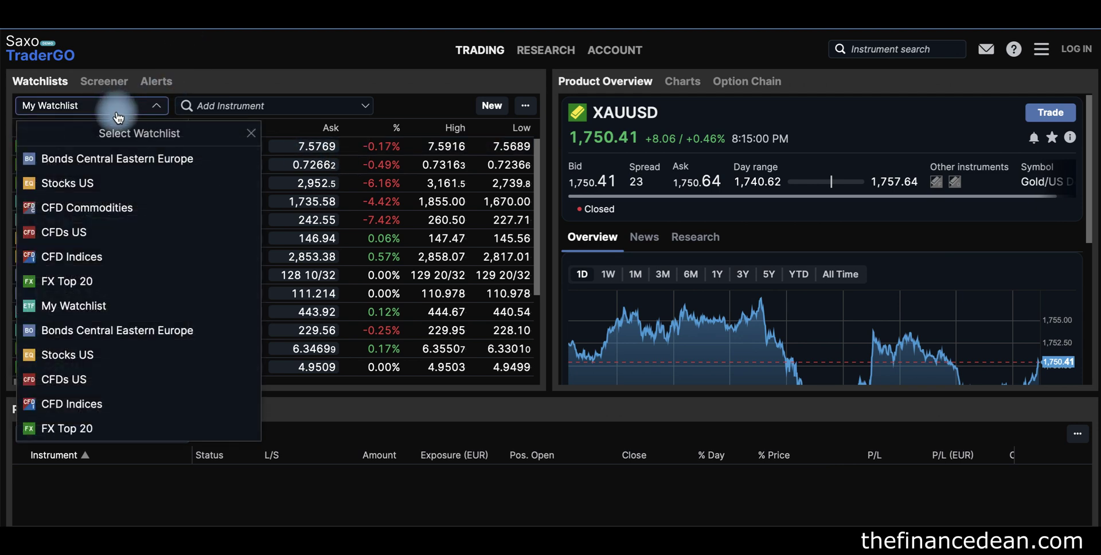
pyautogui.click(103, 355)
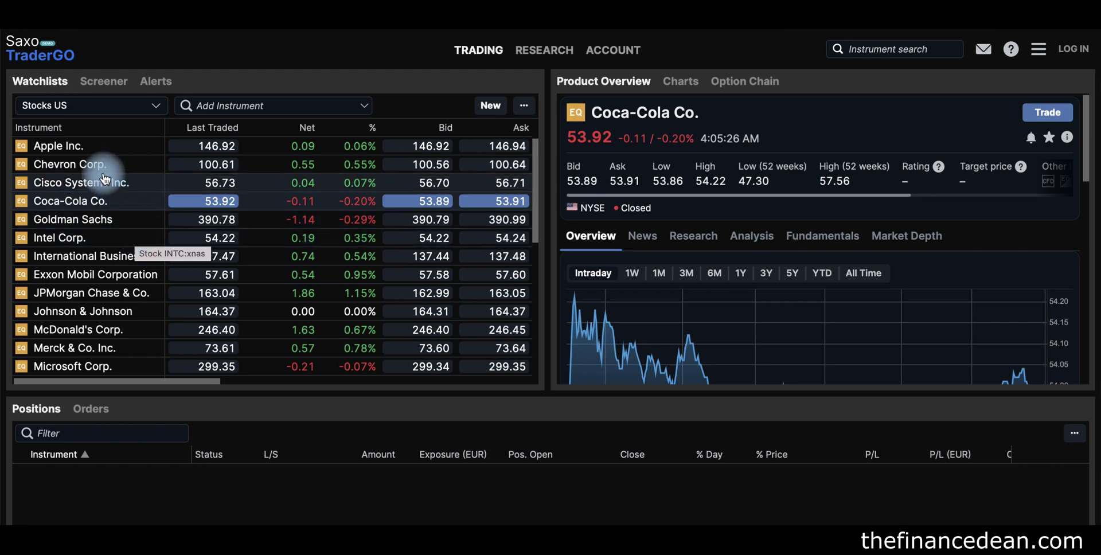
pyautogui.click(89, 151)
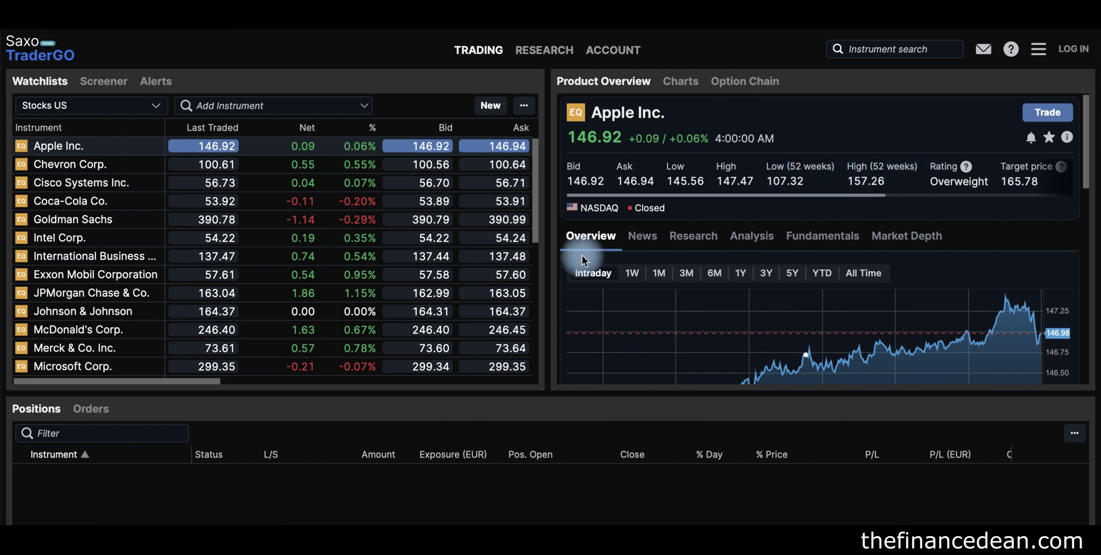
# Step: View Apple's overview price graph over different time ranges, starting with 1W and ending with All Time
pyautogui.click(630, 277)
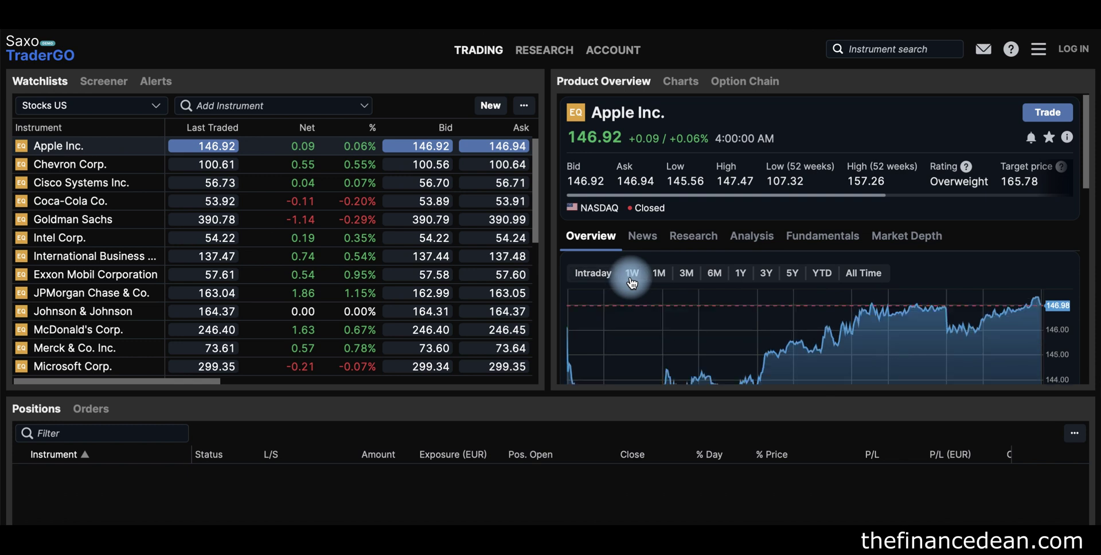
pyautogui.click(803, 280)
pyautogui.click(861, 277)
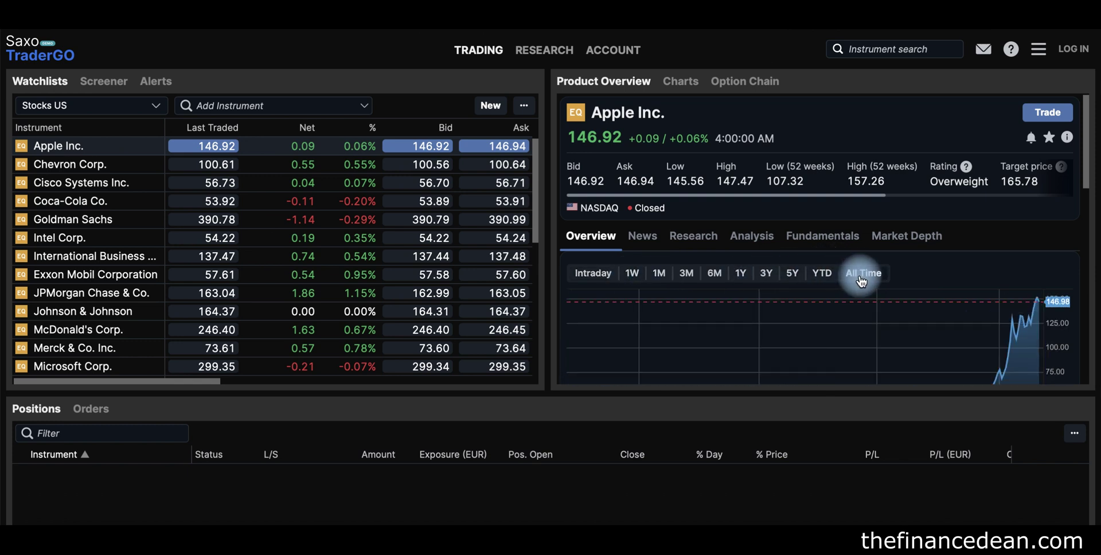
# Step: Review Apple's news, research, analyst consensus, fundamentals and market depth in the product overview
pyautogui.click(645, 236)
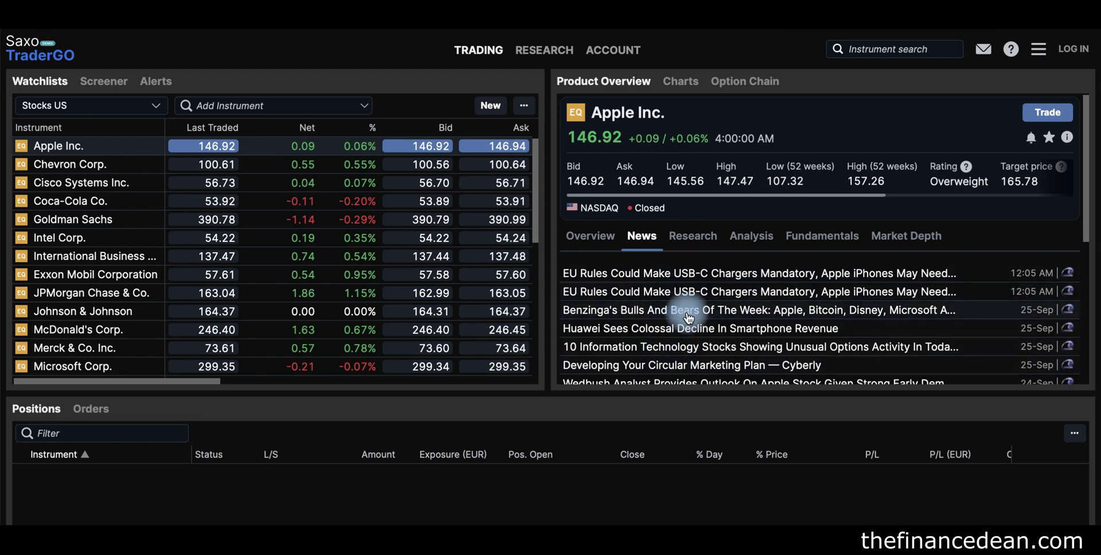
pyautogui.click(698, 246)
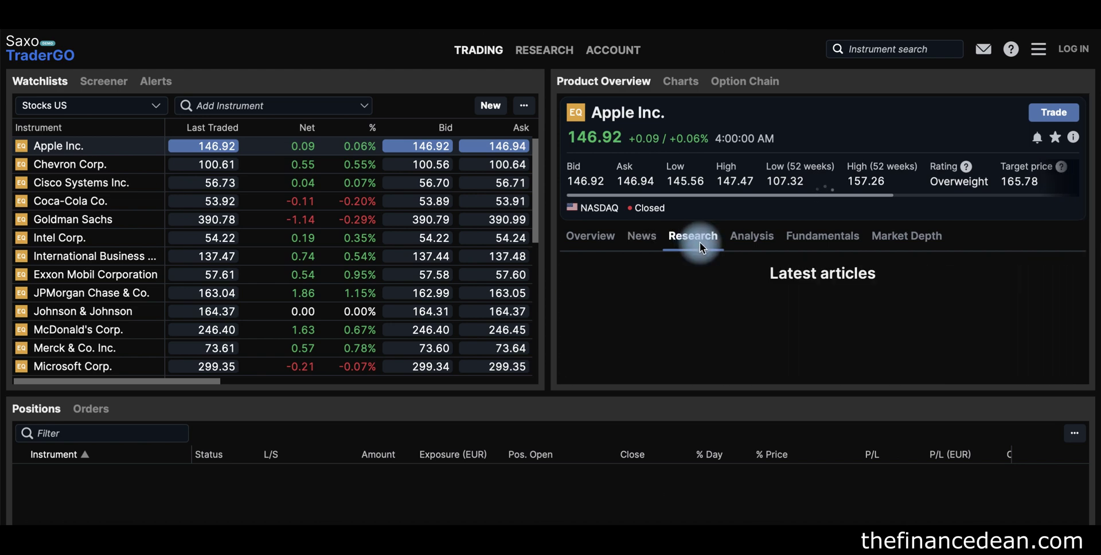
pyautogui.click(751, 241)
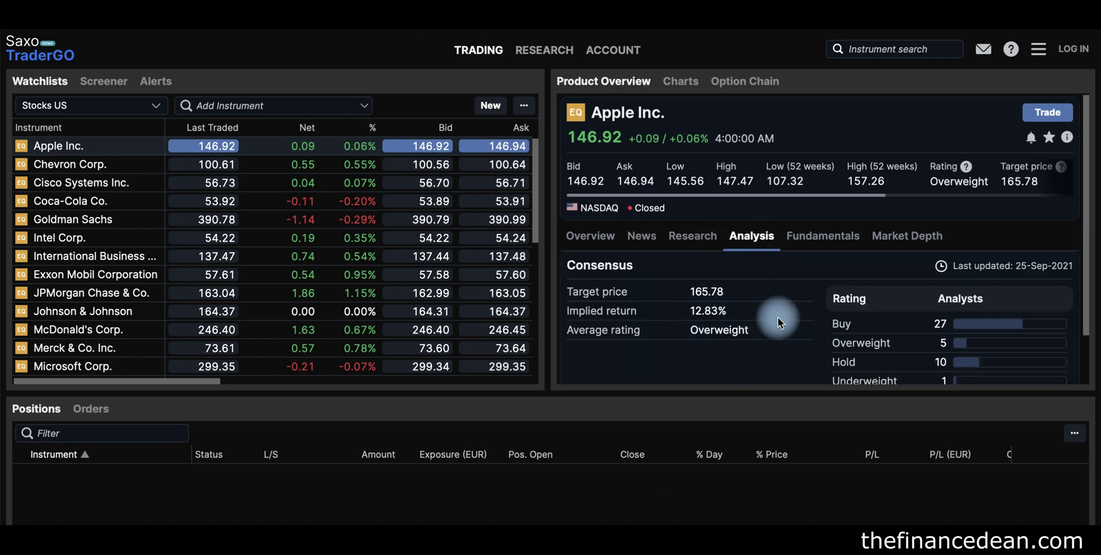
pyautogui.scroll(-1, 778, 318)
pyautogui.scroll(-1, 863, 312)
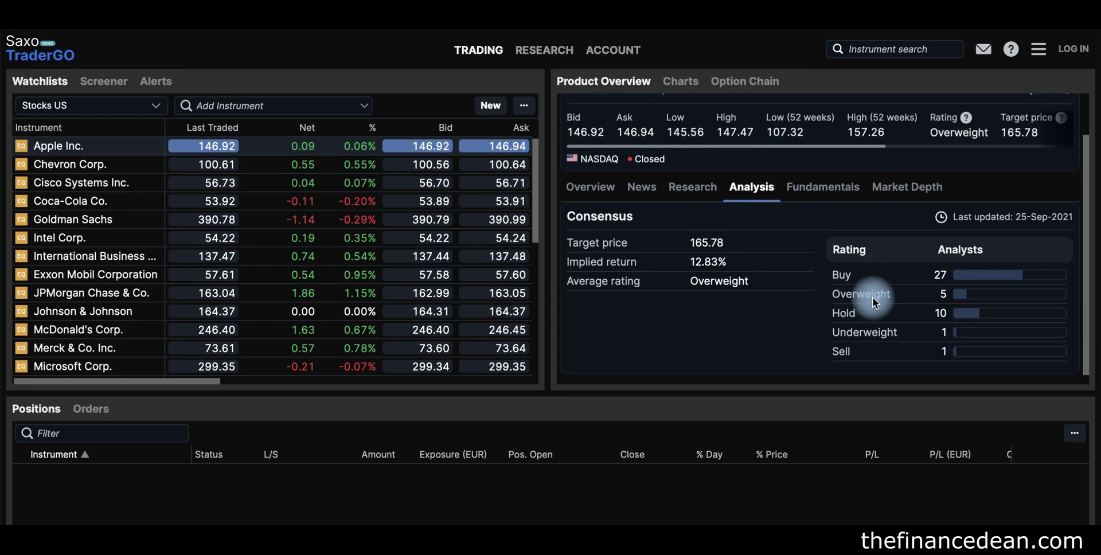
pyautogui.click(828, 189)
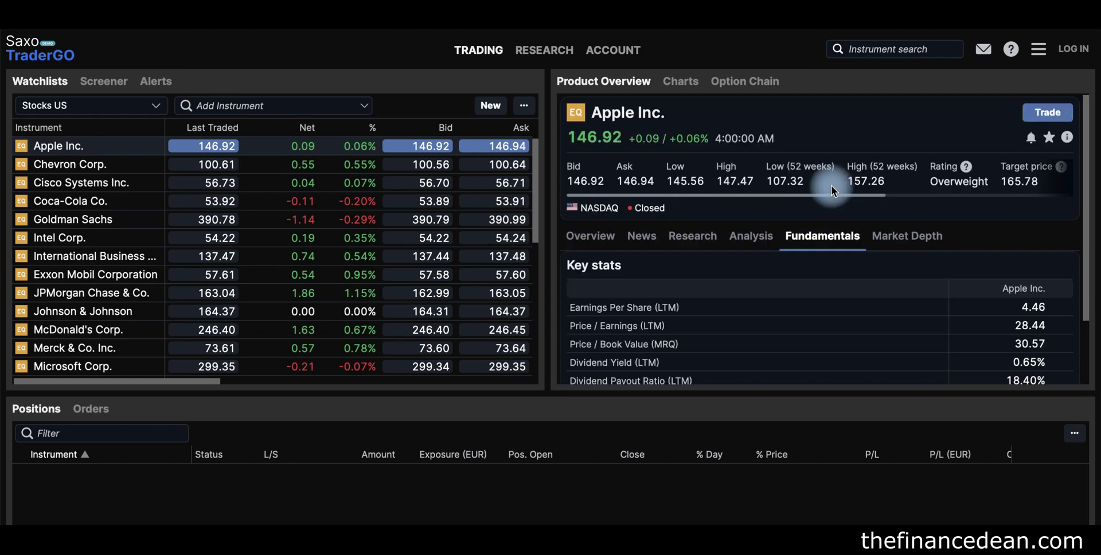
pyautogui.click(892, 235)
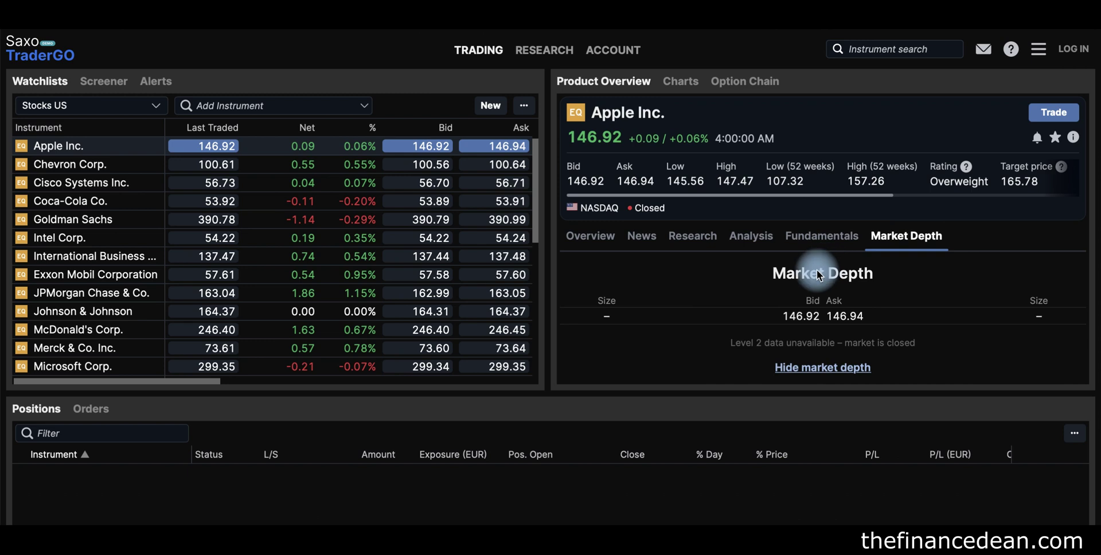
# Step: Show Apple's candlestick chart in full screen and bring up the list of technical indicators that can be added
pyautogui.click(681, 82)
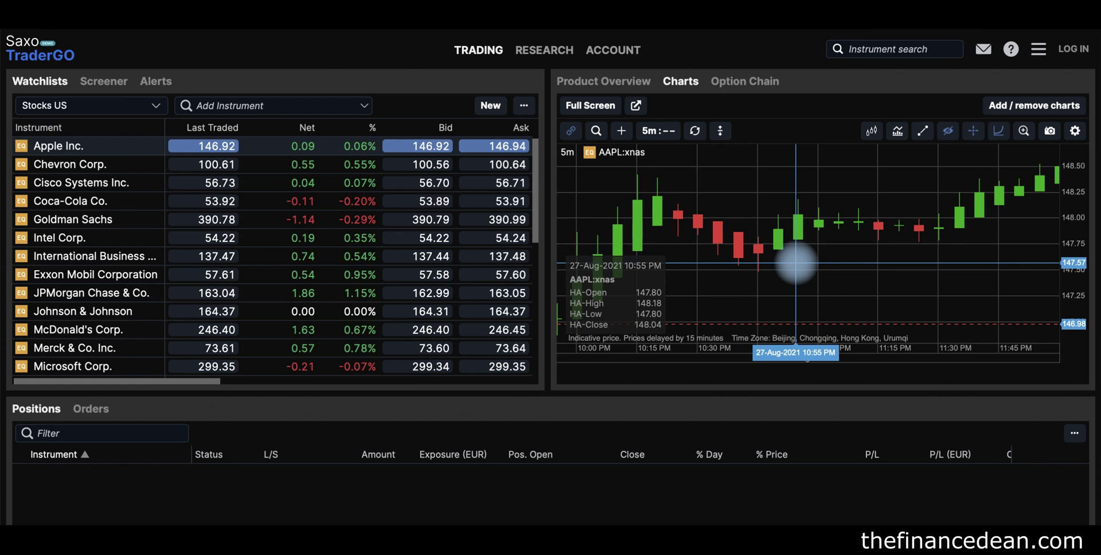
pyautogui.scroll(-1, 812, 156)
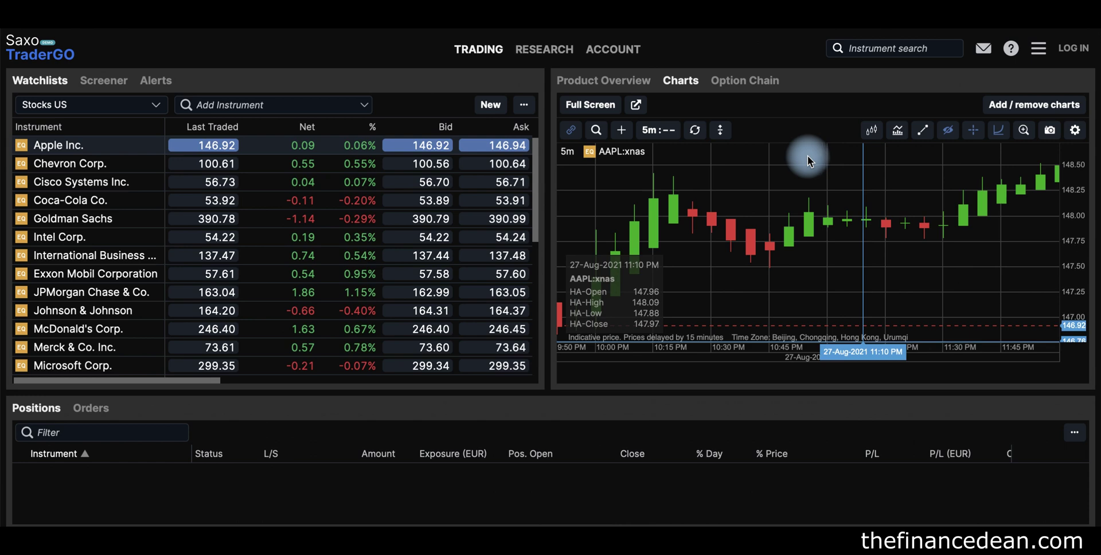
pyautogui.click(576, 101)
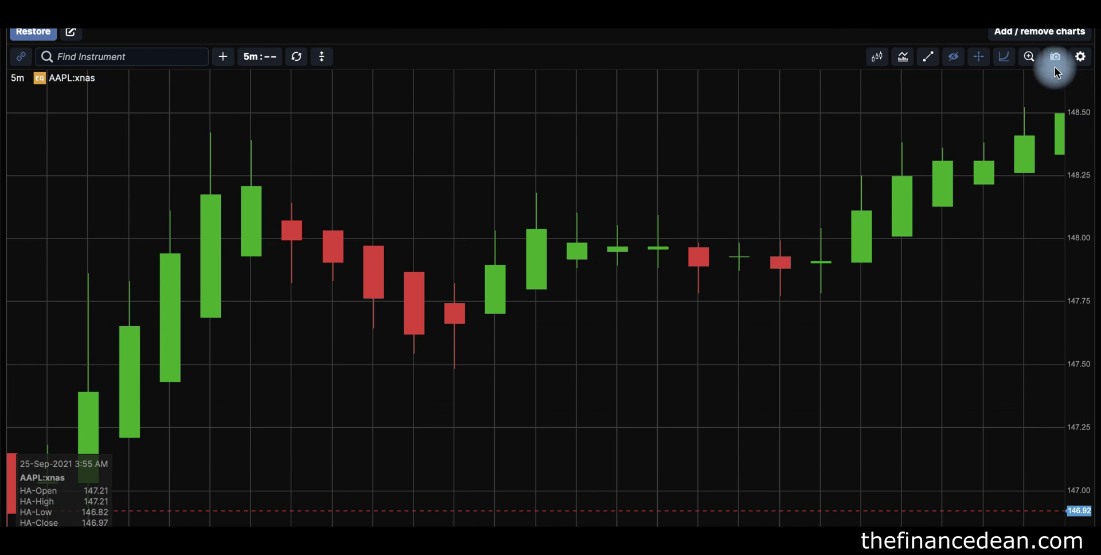
pyautogui.click(903, 57)
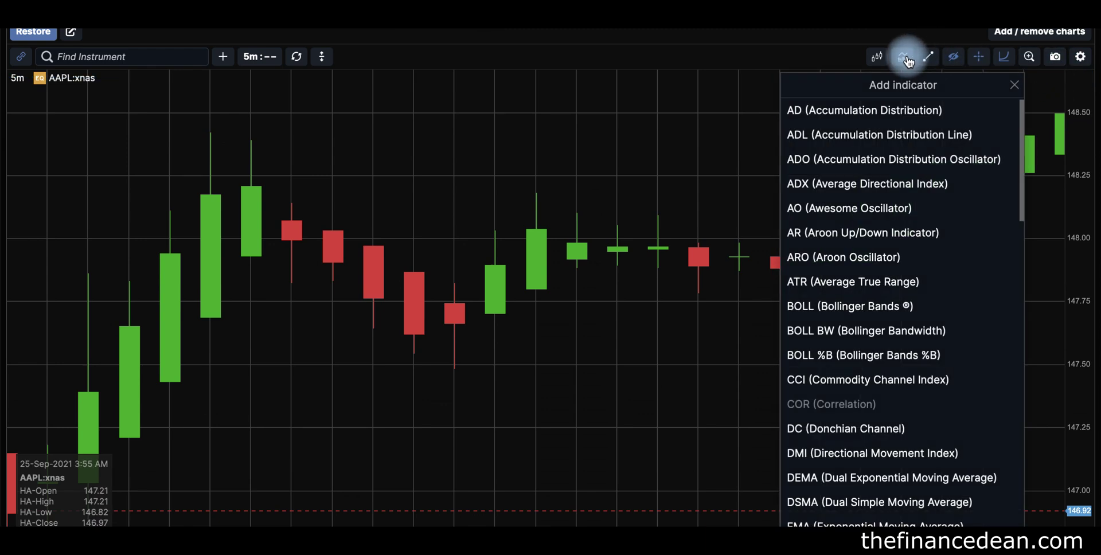
pyautogui.click(813, 151)
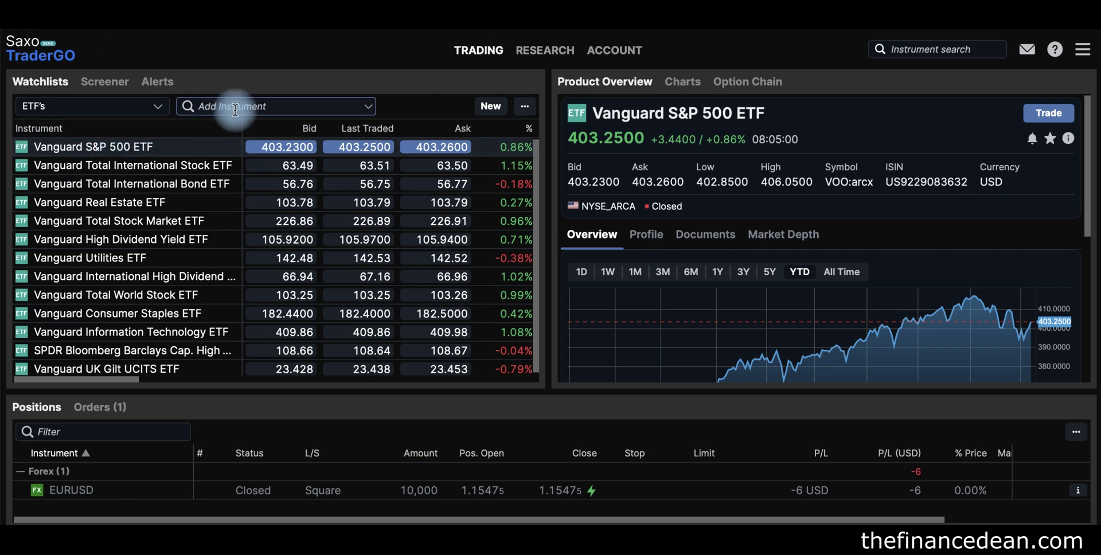
# Step: Choose Vanguard S&P 500 ETF from the ETF's watchlist and set the limit price to 390 in its trade ticket
pyautogui.click(123, 239)
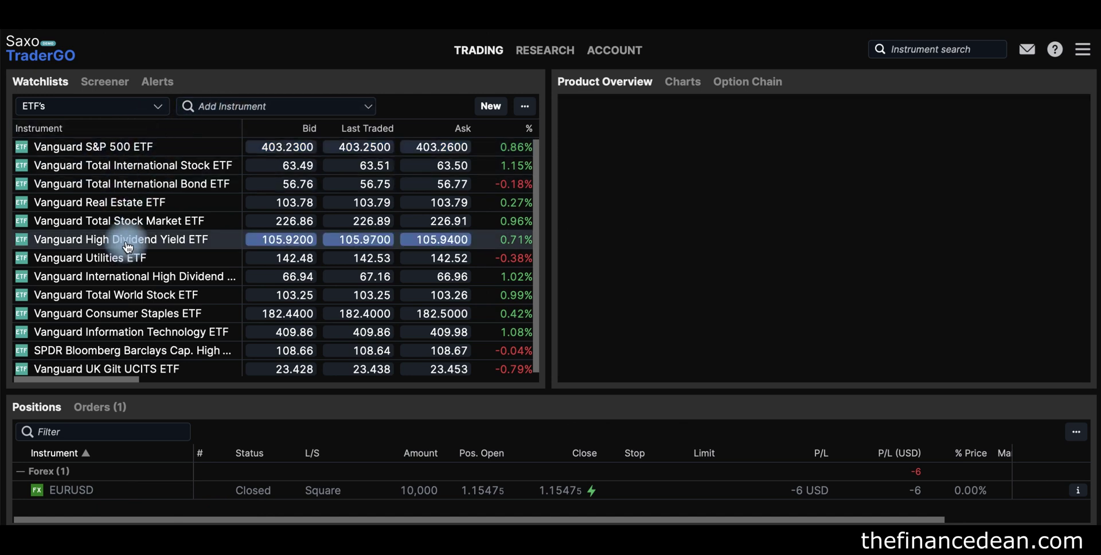
pyautogui.click(115, 148)
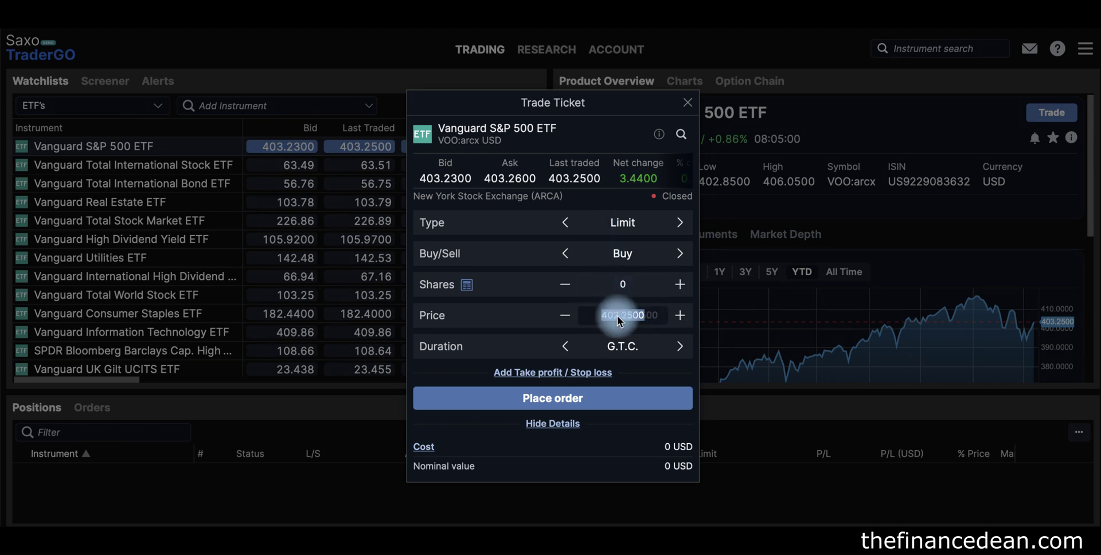
pyautogui.click(654, 316)
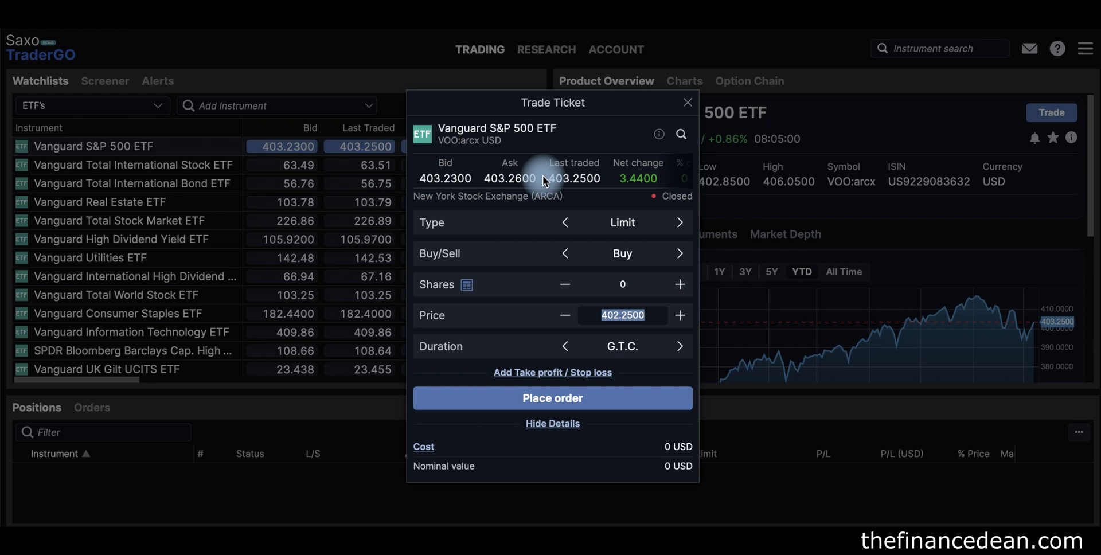
pyautogui.write('390')
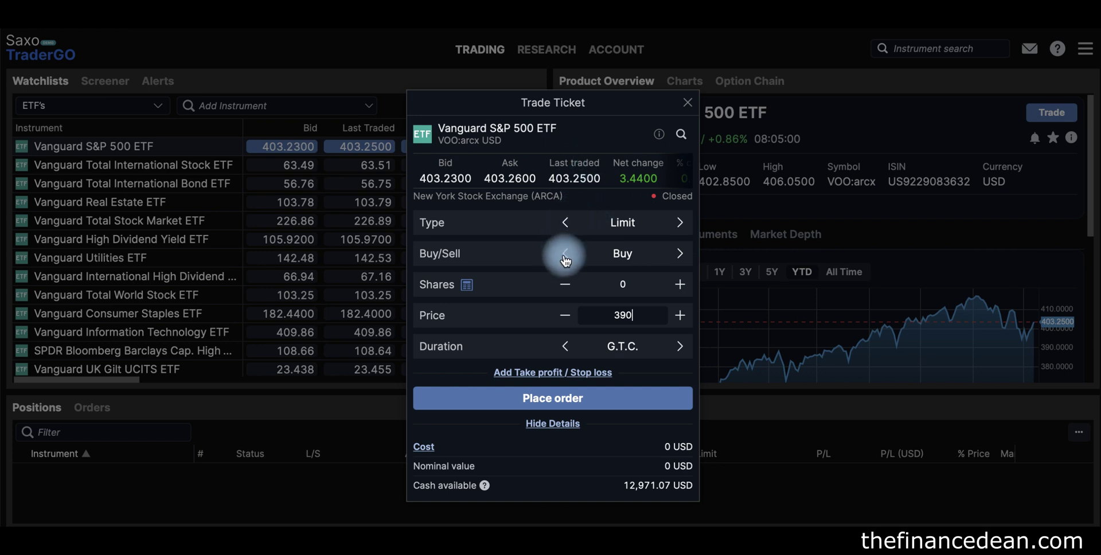
# Step: Change the Vanguard S&P 500 ETF buy order to type Market and set the number of shares to 10
pyautogui.click(565, 223)
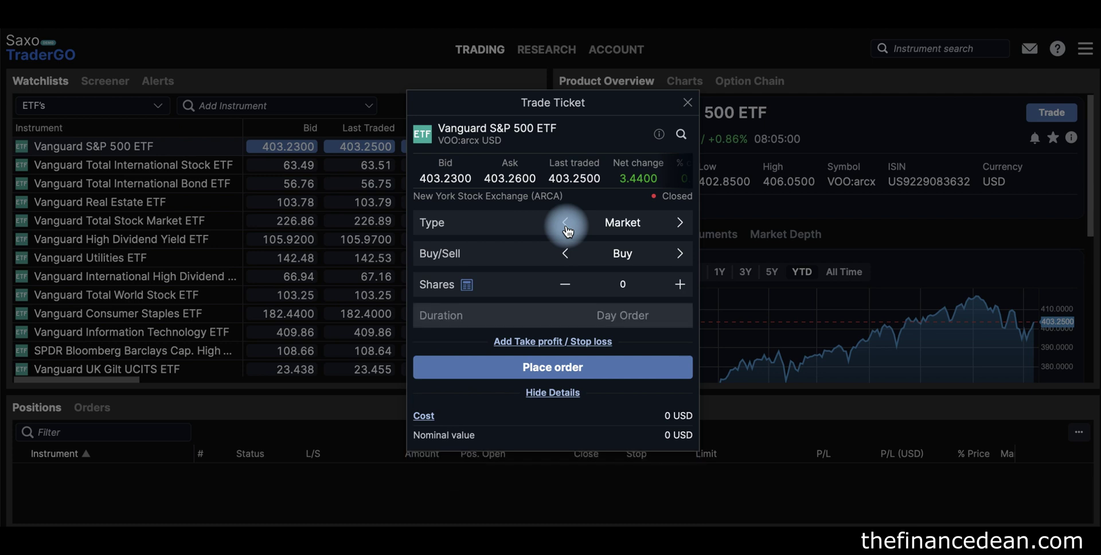
pyautogui.click(601, 282)
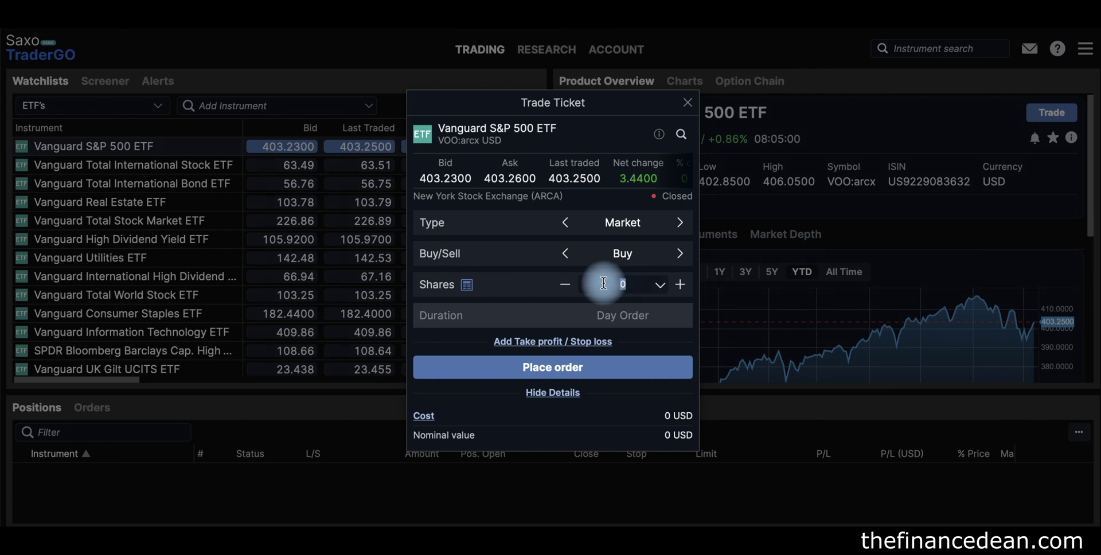
pyautogui.write('10')
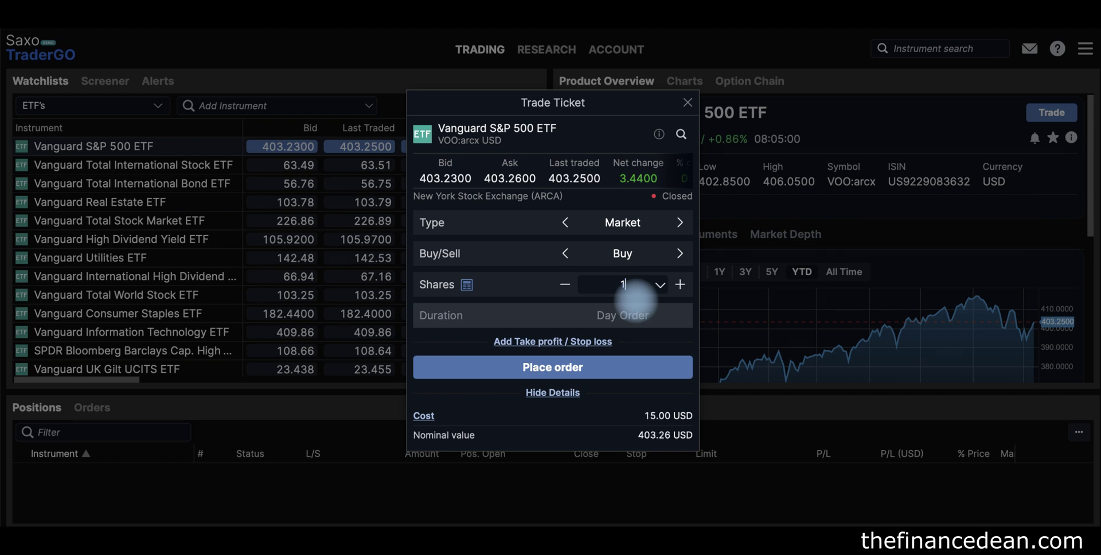
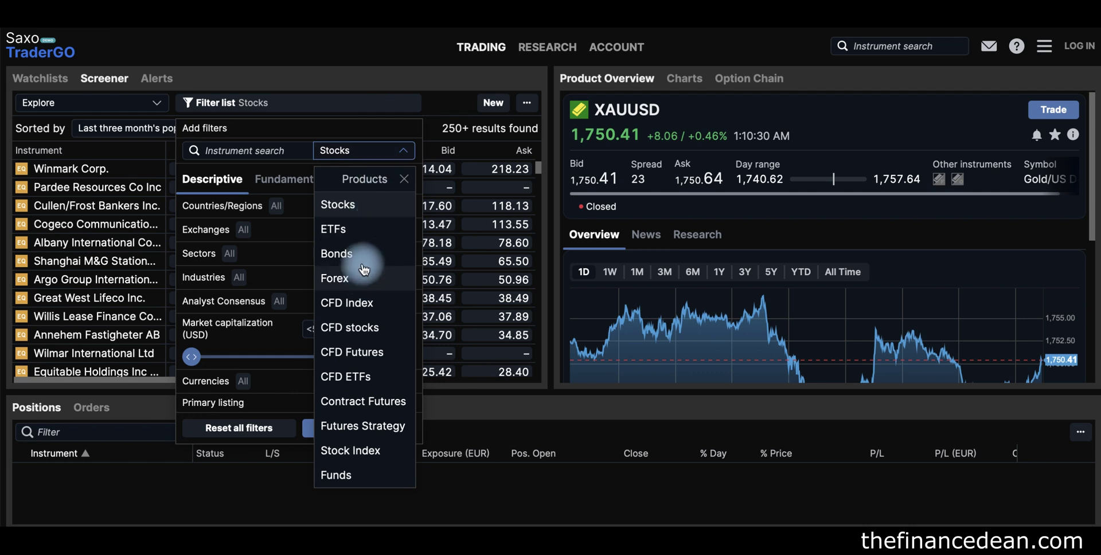
# Step: Set the screener's product filter to Stocks and restrict the countries/regions to USA
pyautogui.click(356, 207)
pyautogui.click(346, 205)
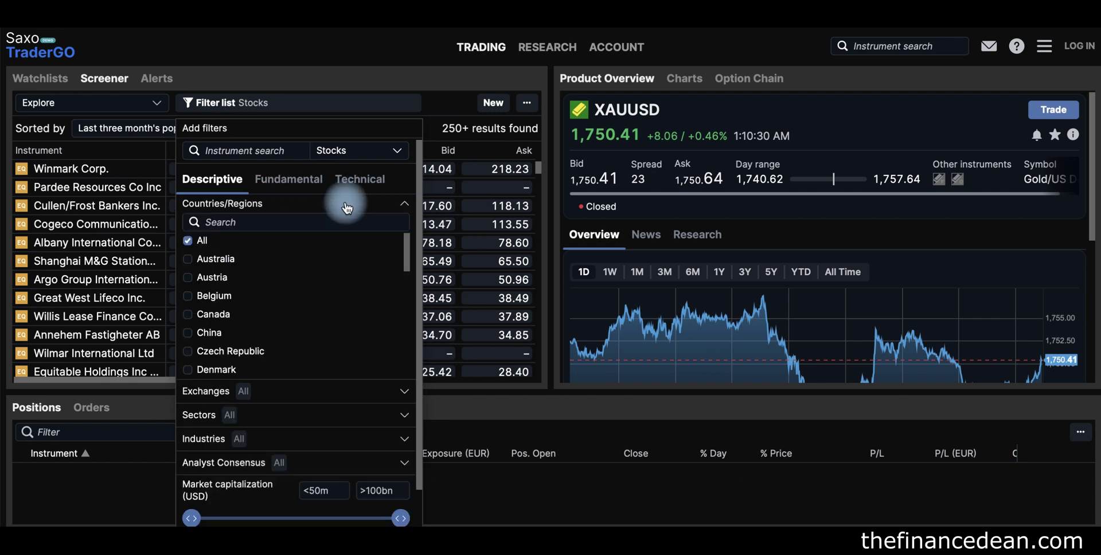
pyautogui.scroll(-10, 346, 277)
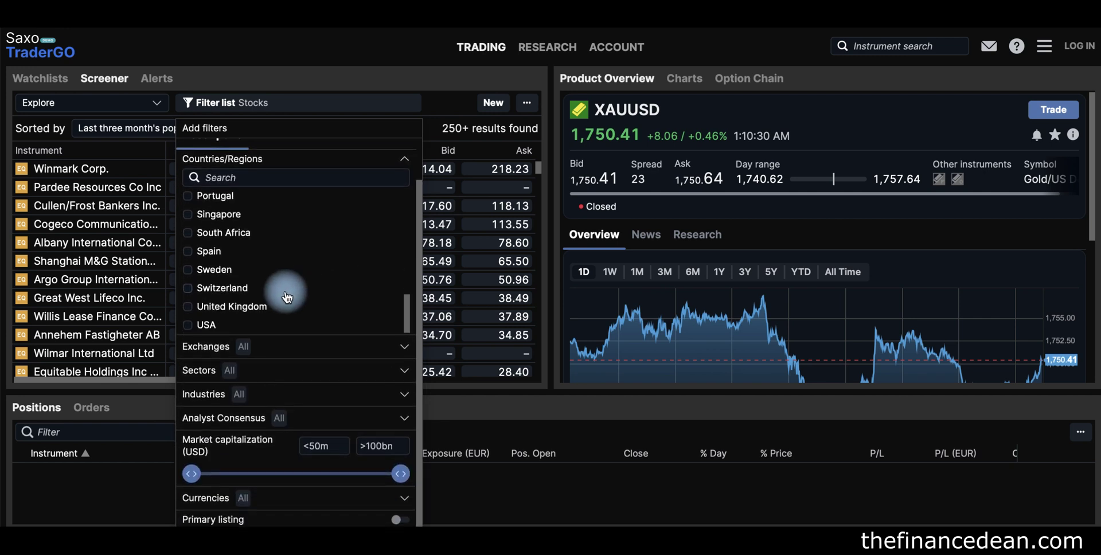
pyautogui.click(405, 160)
# Step: Look through the exchanges available in the screener's filter and collapse the list again
pyautogui.click(344, 227)
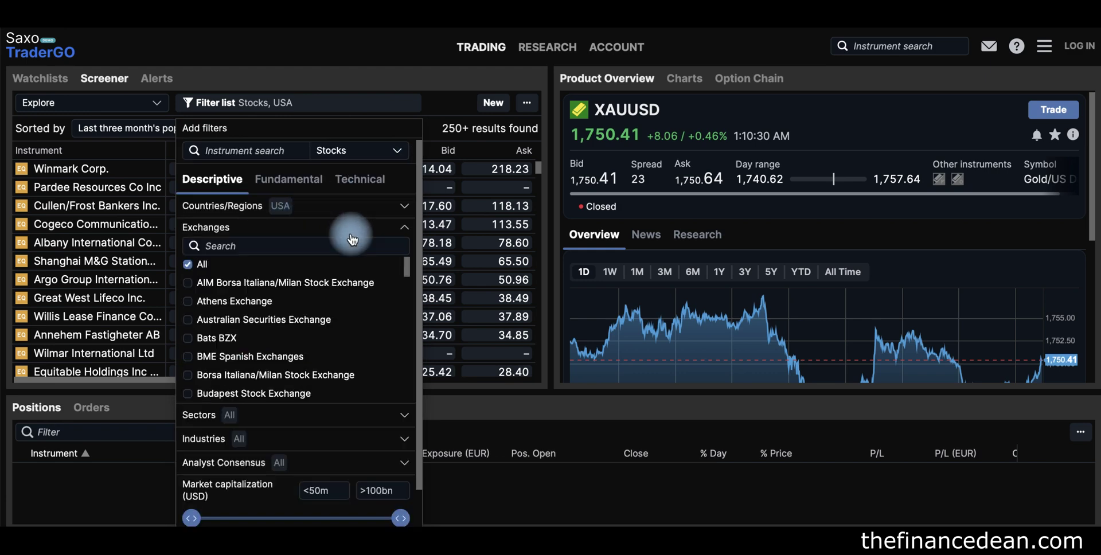
pyautogui.scroll(-3, 327, 312)
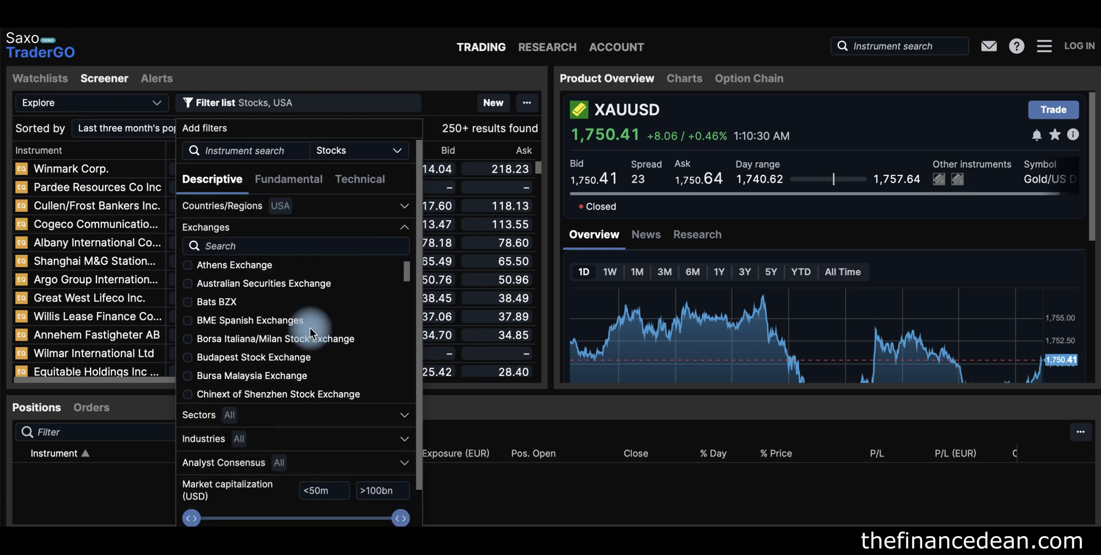
pyautogui.scroll(-5, 311, 333)
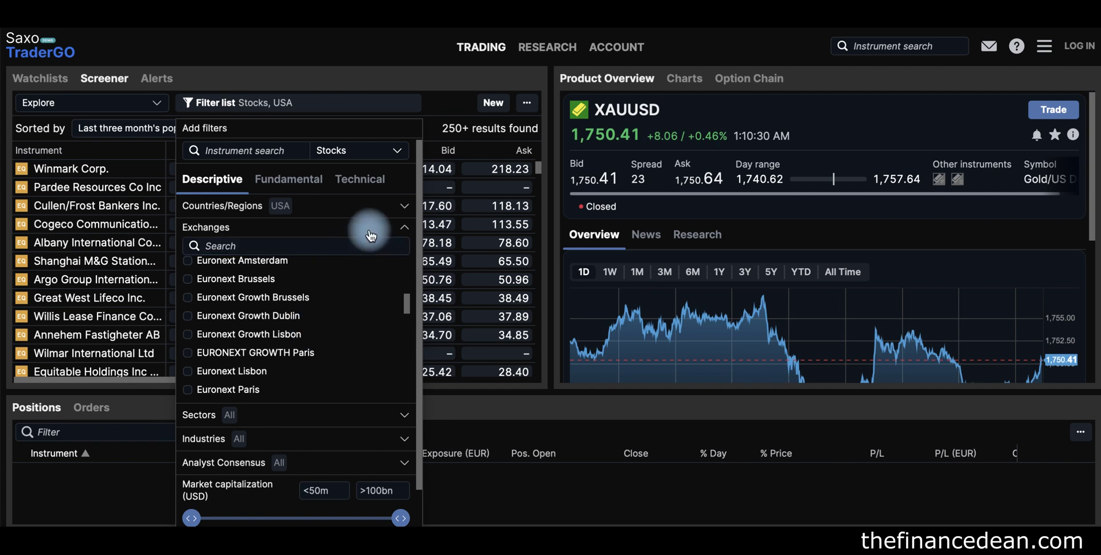
pyautogui.click(400, 232)
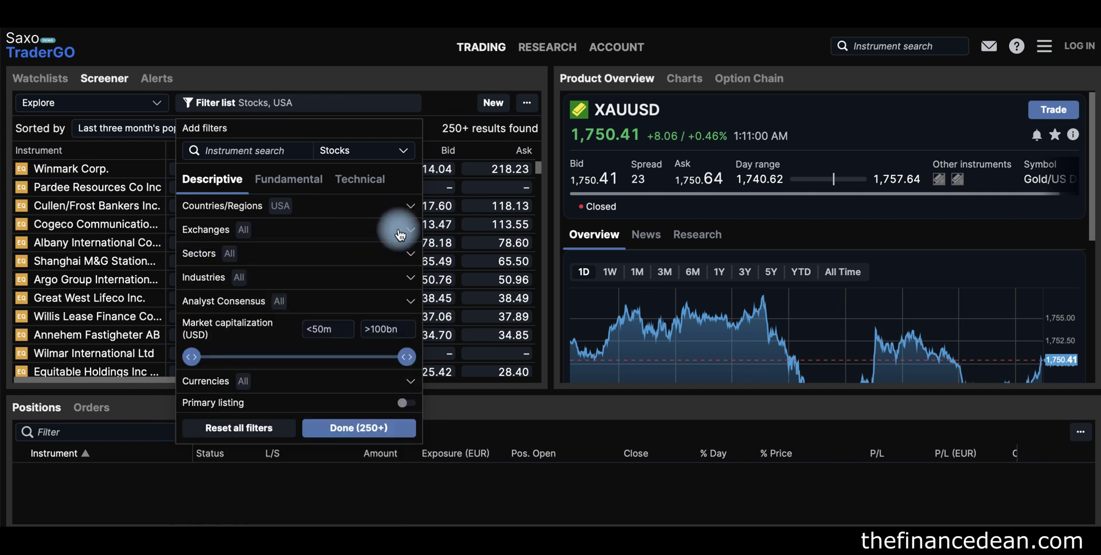
# Step: Look through the sectors and industries available in the screener's descriptive filters and collapse both lists again
pyautogui.click(368, 258)
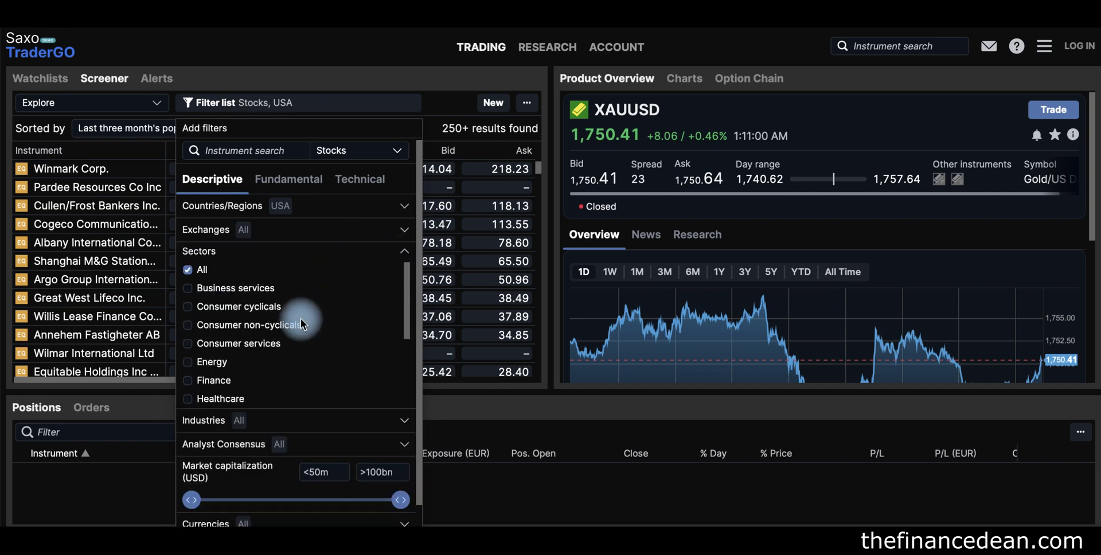
pyautogui.scroll(-3, 301, 318)
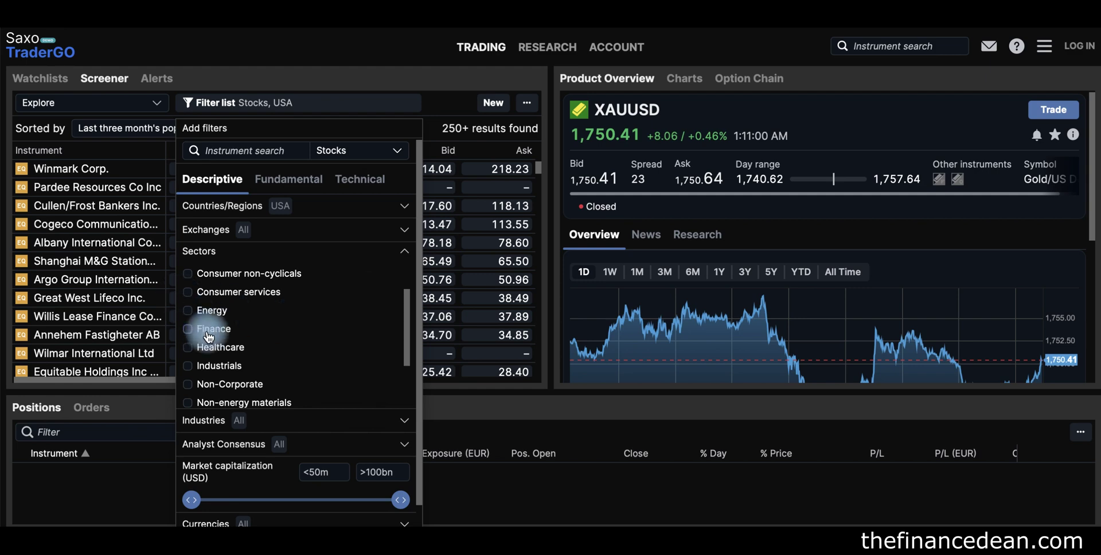
pyautogui.click(299, 252)
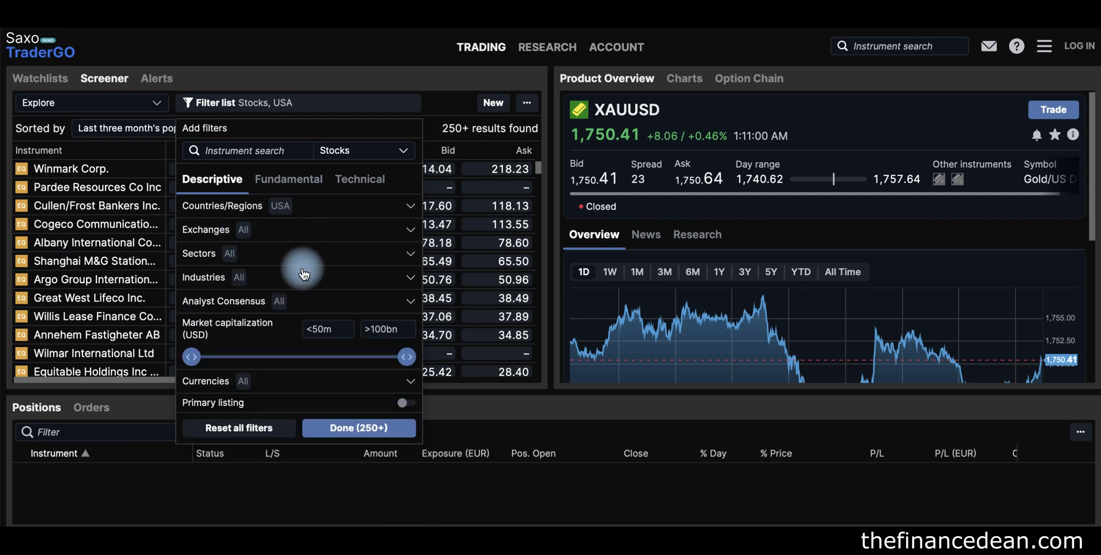
pyautogui.click(304, 275)
pyautogui.scroll(-3, 299, 370)
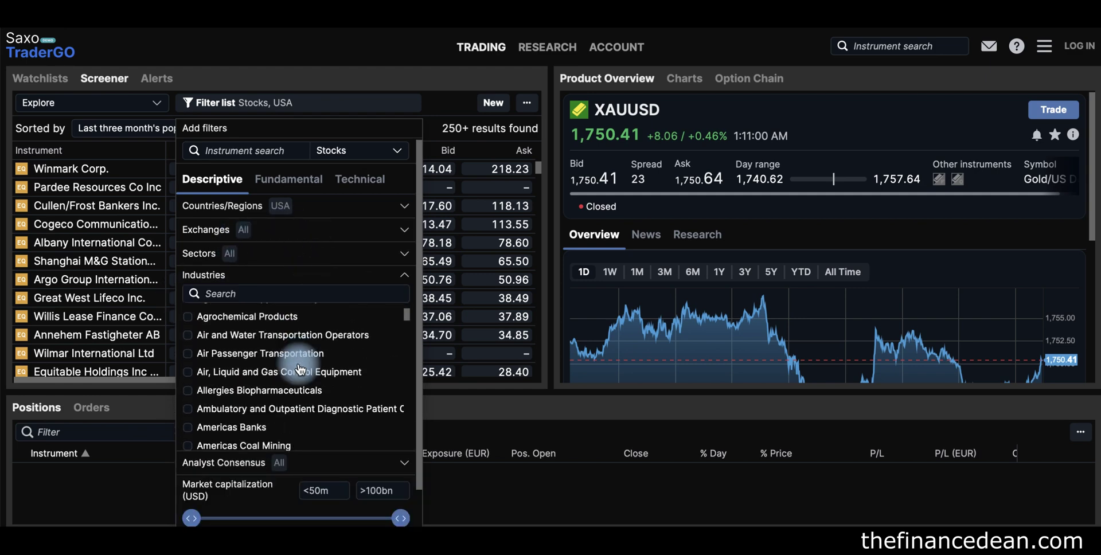
pyautogui.scroll(-2, 300, 370)
pyautogui.click(370, 277)
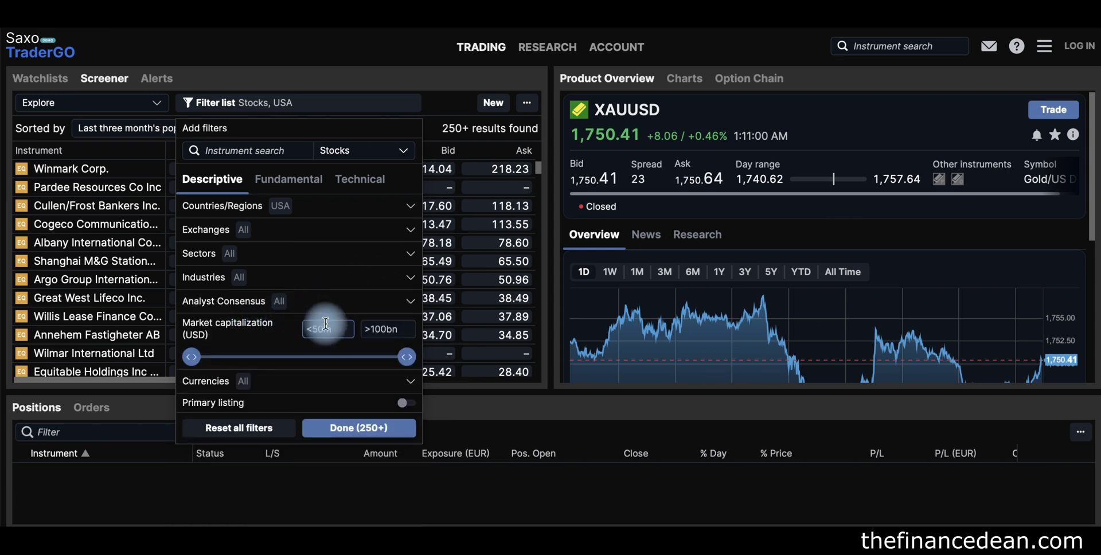
# Step: Review the screener's fundamental filters and technical return filters, leaving their ranges as they are, and close the filter list
pyautogui.click(297, 182)
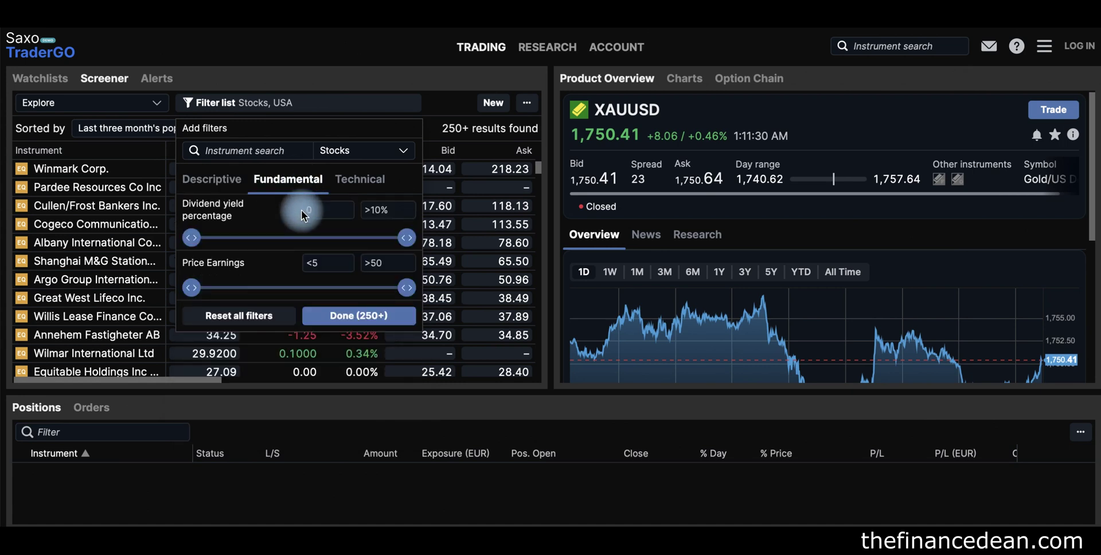
pyautogui.click(338, 212)
pyautogui.click(349, 261)
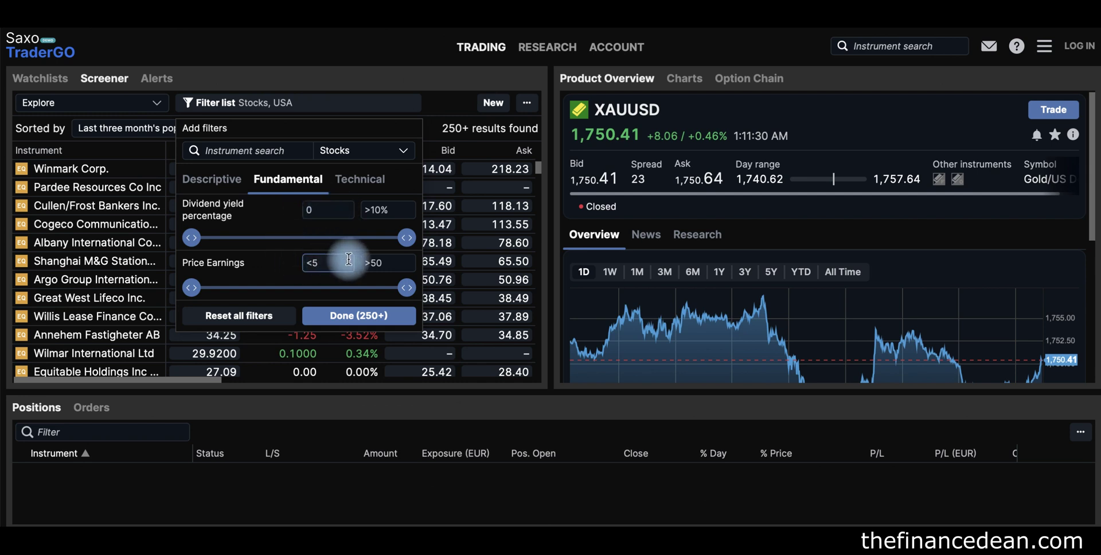
pyautogui.click(359, 180)
pyautogui.click(345, 215)
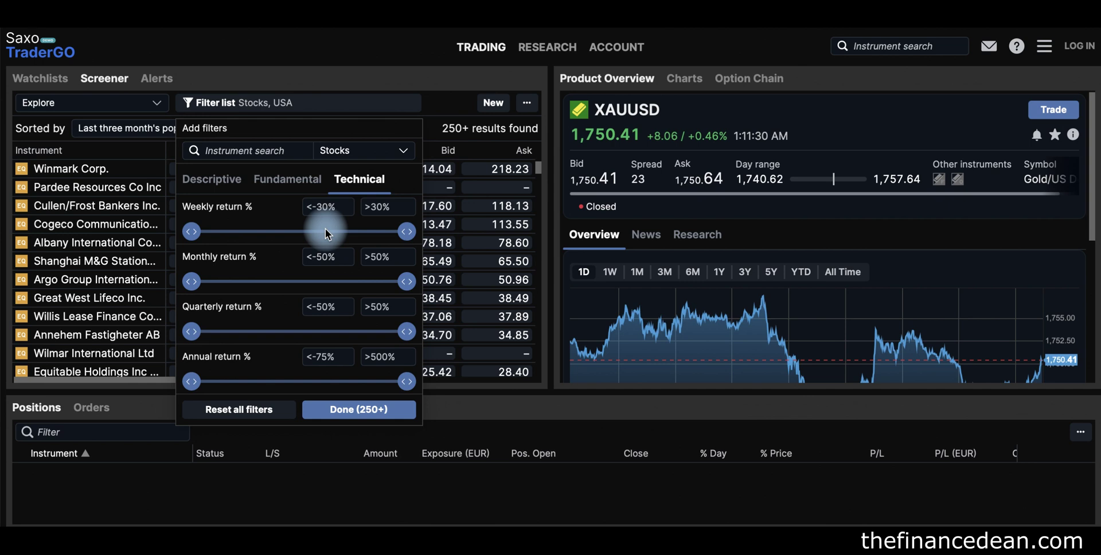
pyautogui.click(359, 409)
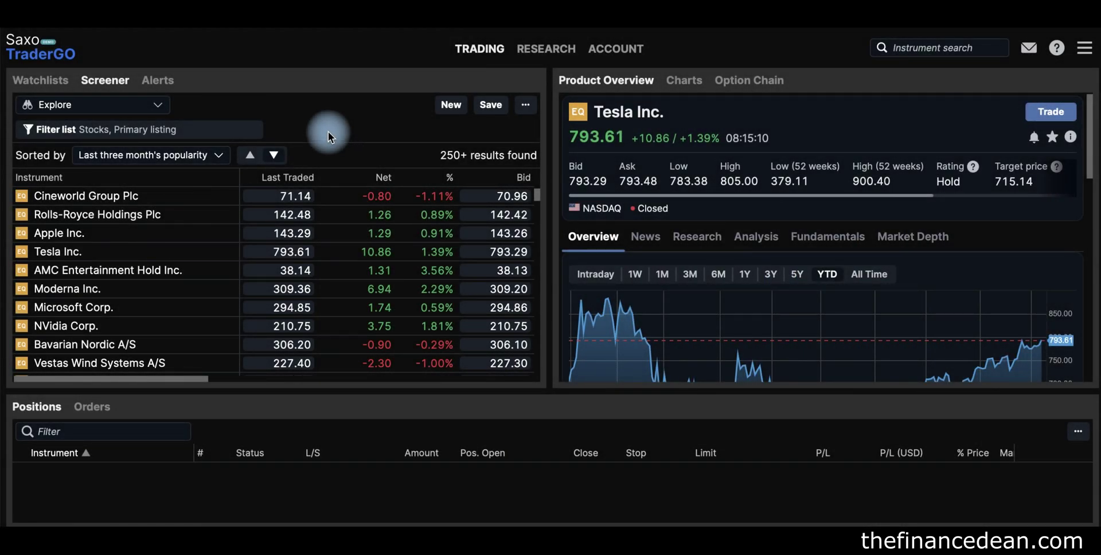
# Step: Start a new price alert for Amazon.com Inc. on NASDAQ and set its traded price to 3000
pyautogui.click(163, 81)
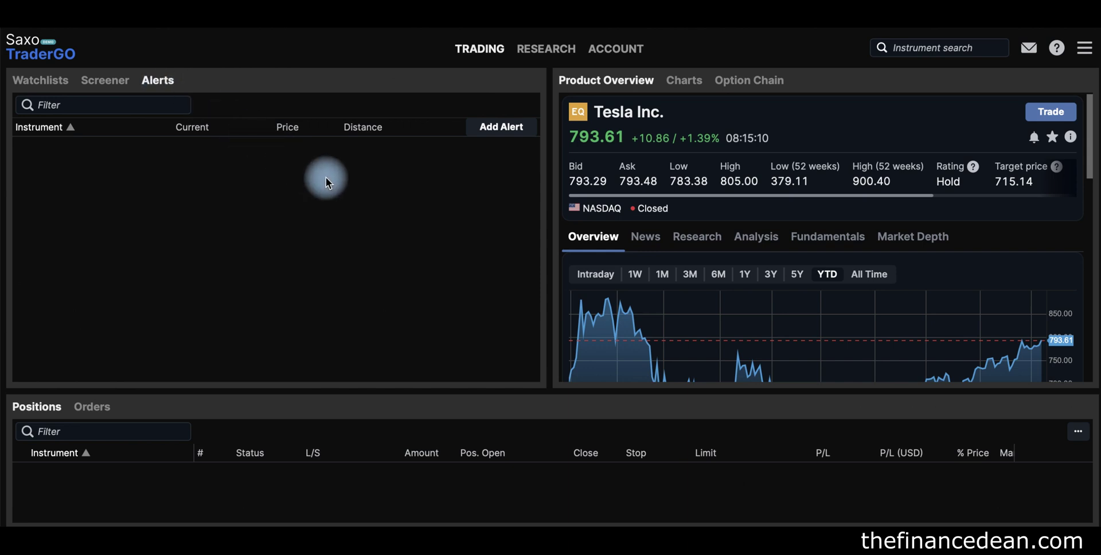
pyautogui.click(501, 127)
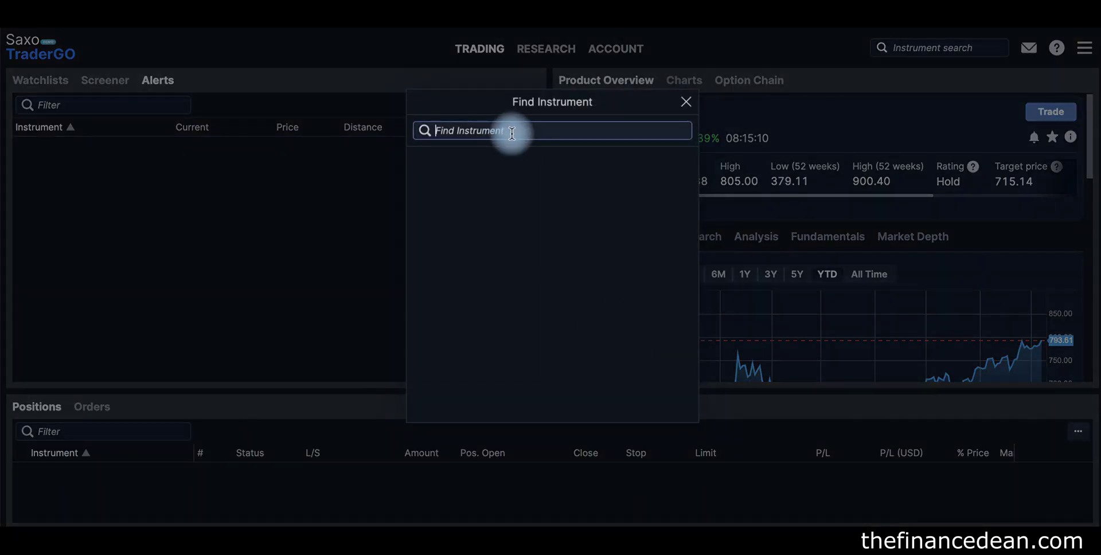
pyautogui.write('amazo')
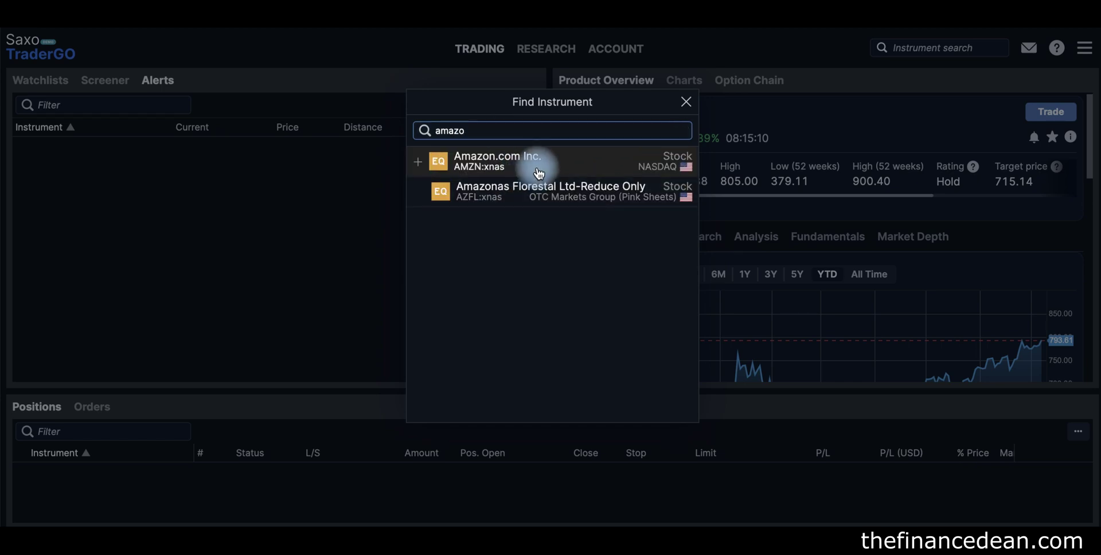
pyautogui.click(536, 168)
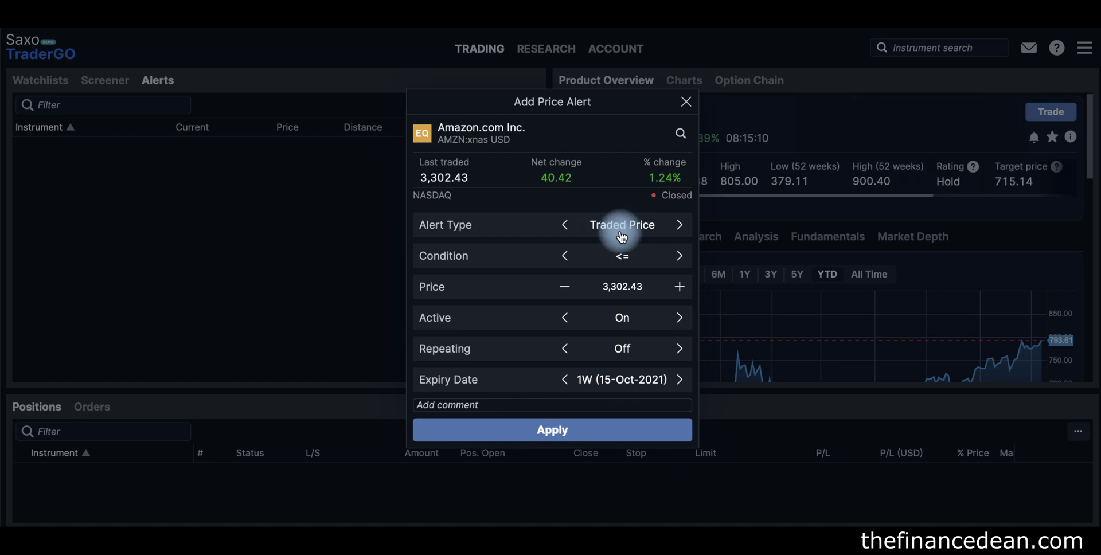
pyautogui.doubleClick(599, 287)
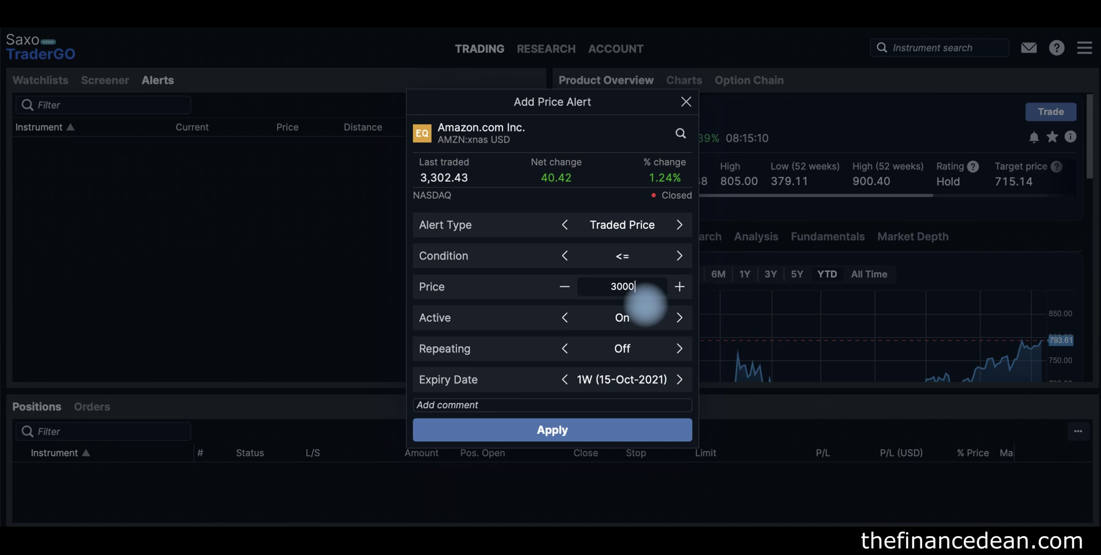
# Step: Change the Amazon.com Inc. alert type to % change with a value of -10% and apply the alert
pyautogui.click(680, 226)
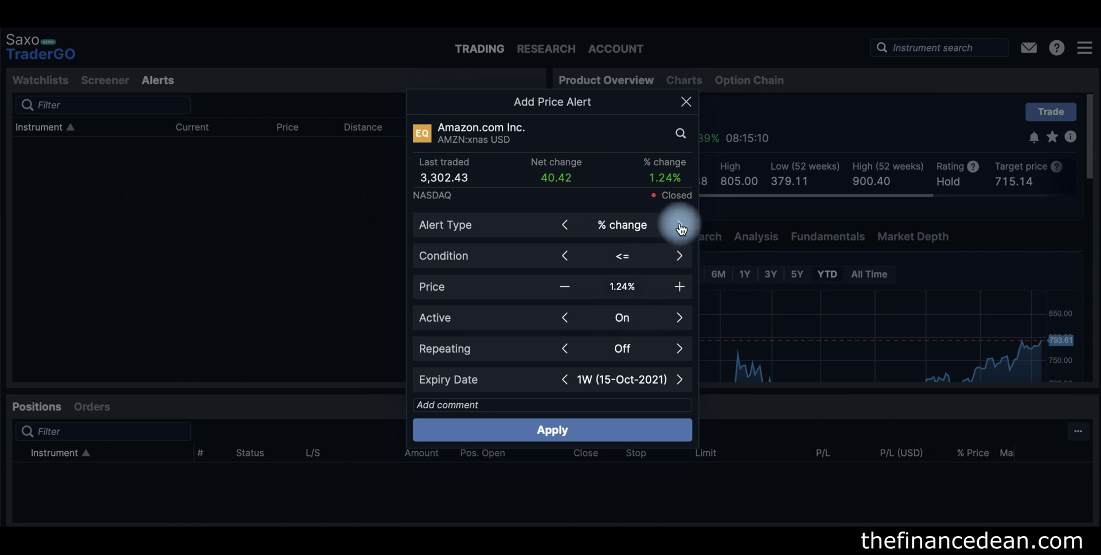
pyautogui.click(626, 288)
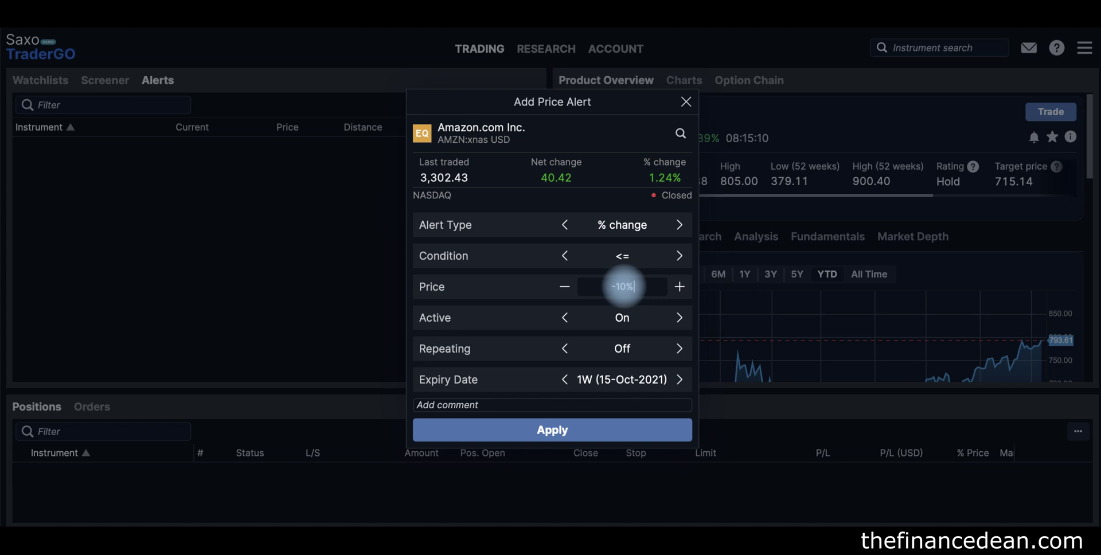
pyautogui.click(610, 430)
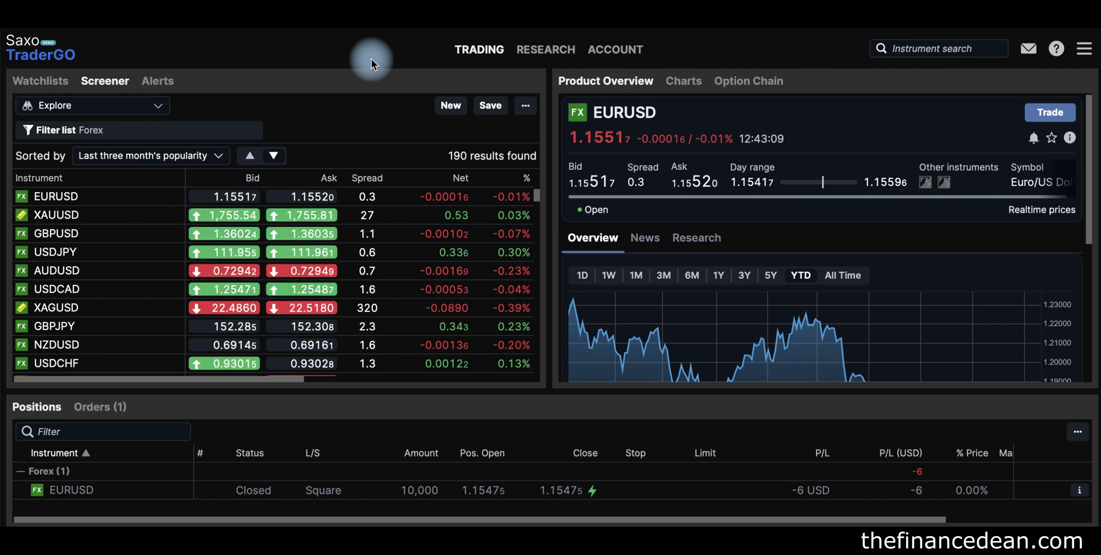
# Step: Look through the Stocks research page, including its equity baskets, investment themes and most traded stocks by region
pyautogui.click(542, 50)
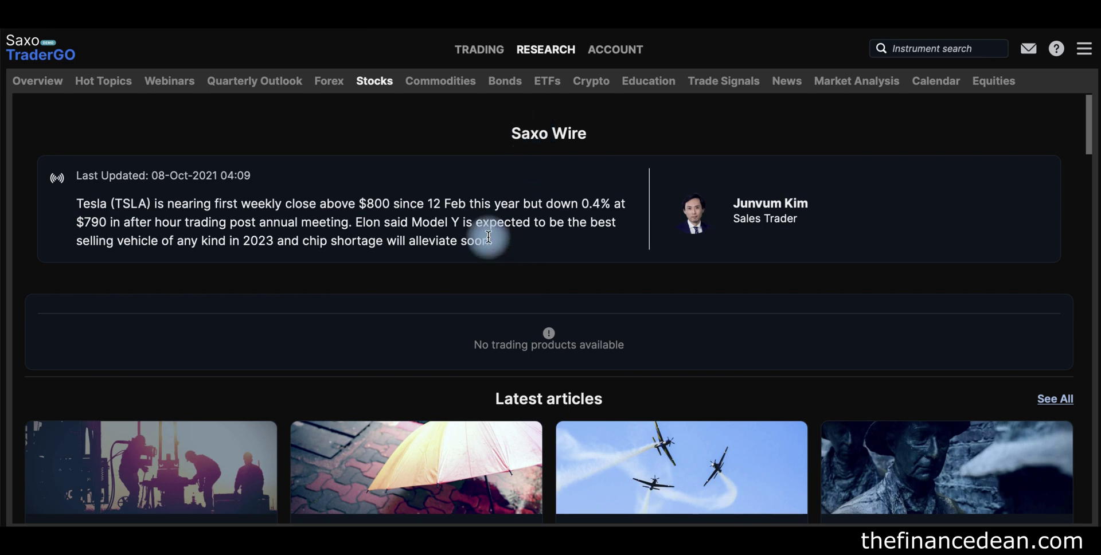
pyautogui.scroll(-7, 489, 238)
pyautogui.scroll(-3, 489, 243)
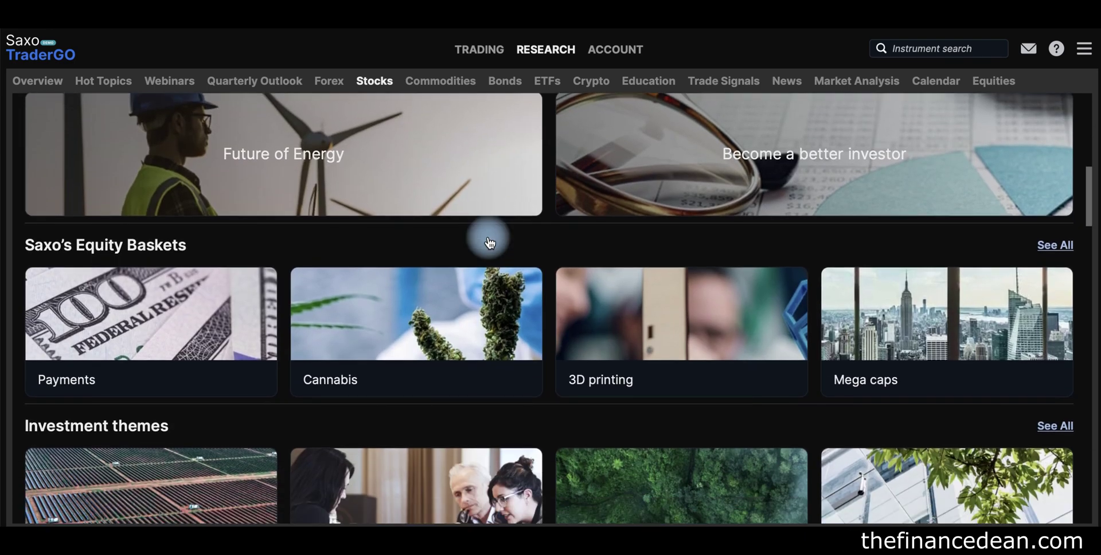
pyautogui.scroll(-6, 488, 237)
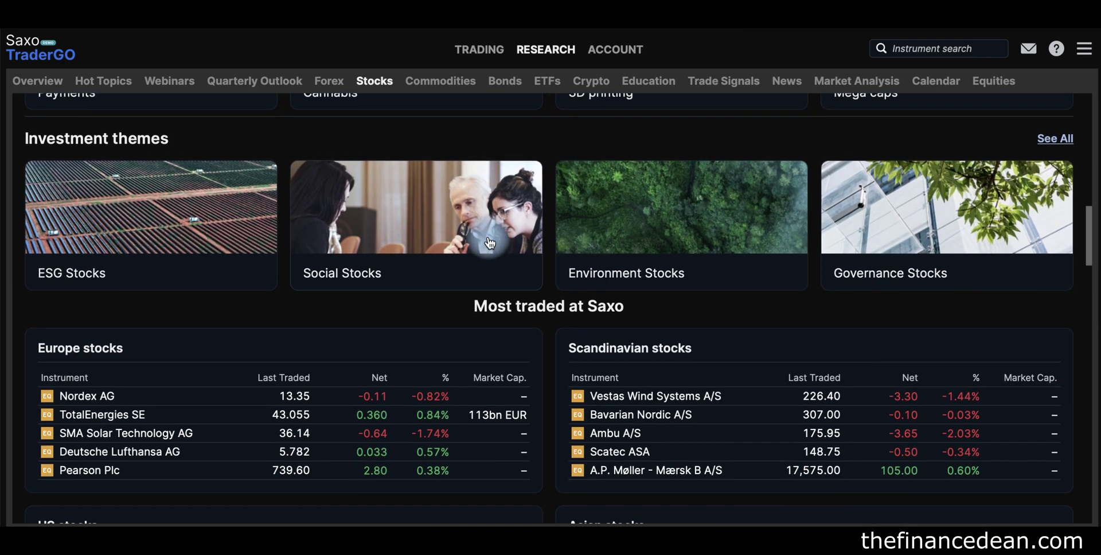
pyautogui.scroll(-8, 489, 243)
pyautogui.scroll(1, 491, 242)
pyautogui.scroll(-1, 489, 238)
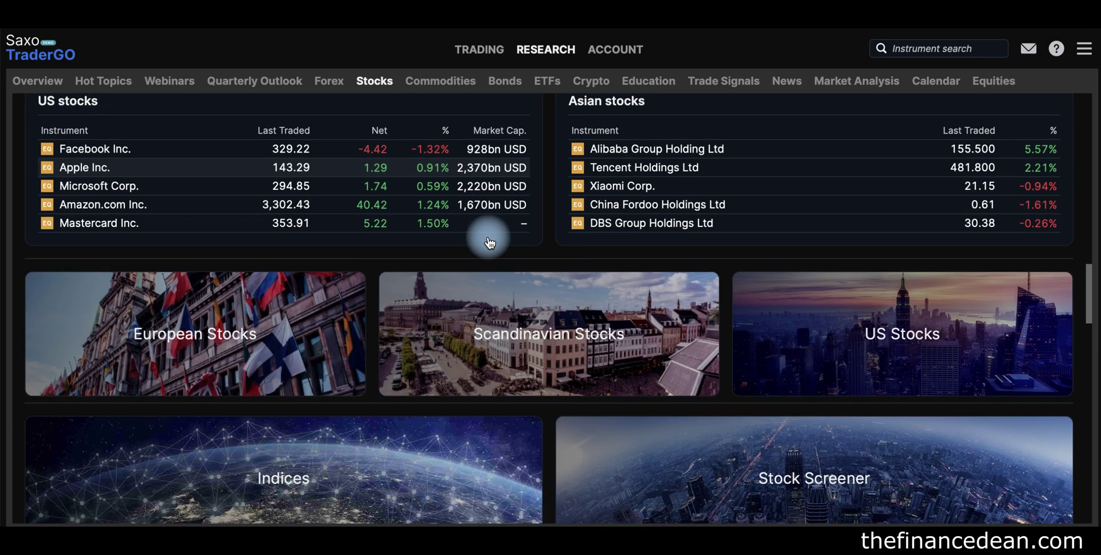
# Step: Look through the Forex research page, including its popular FX pairs, latest news and trade signals
pyautogui.click(328, 87)
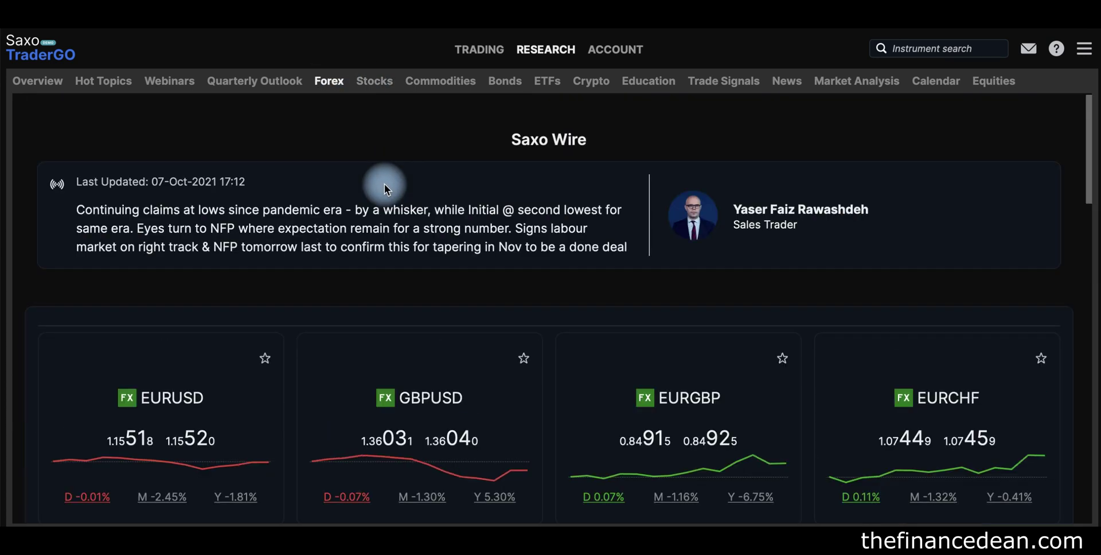
pyautogui.scroll(-10, 405, 263)
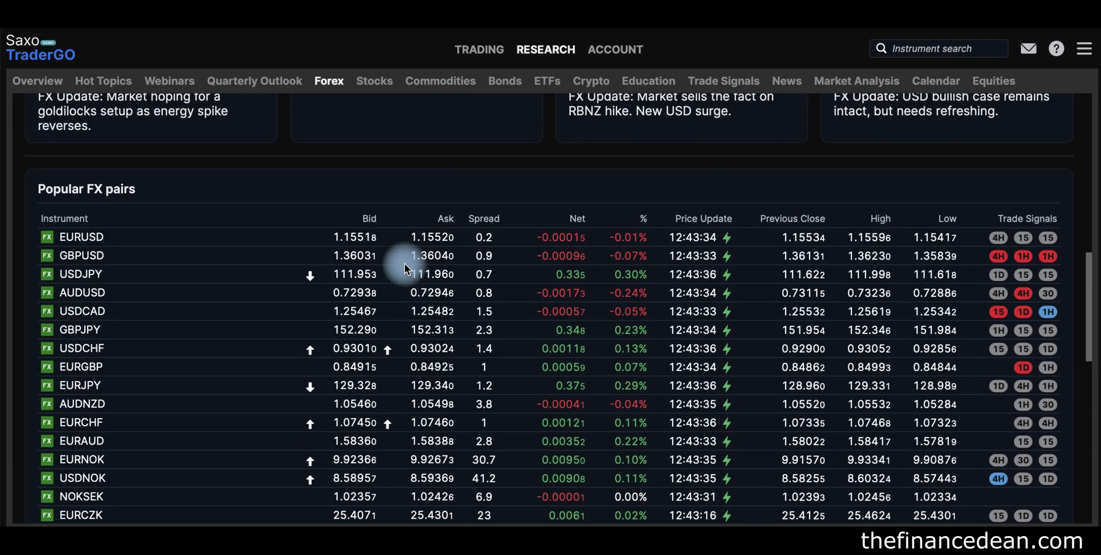
pyautogui.scroll(-1, 404, 268)
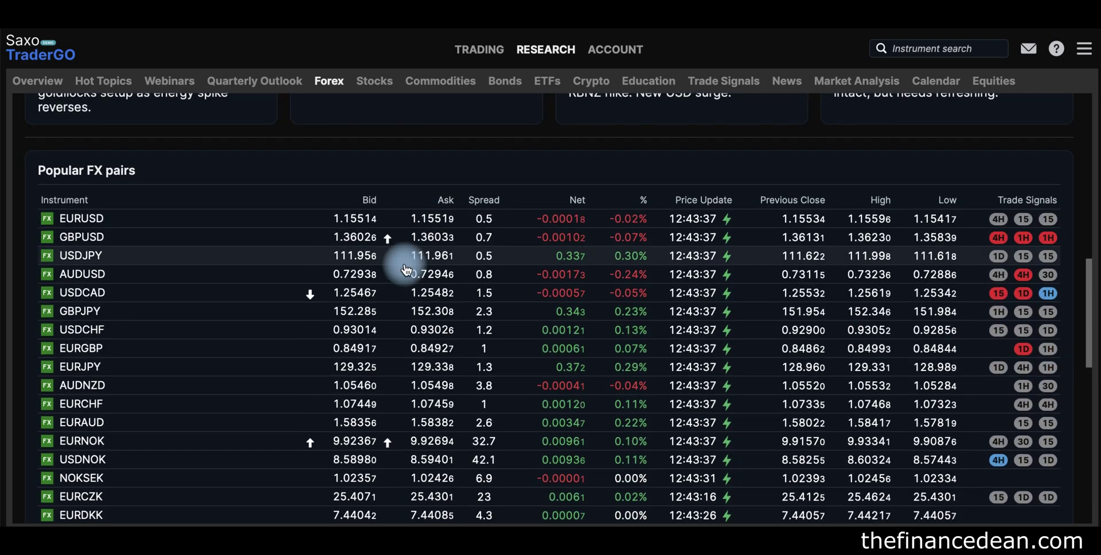
pyautogui.scroll(-2, 404, 268)
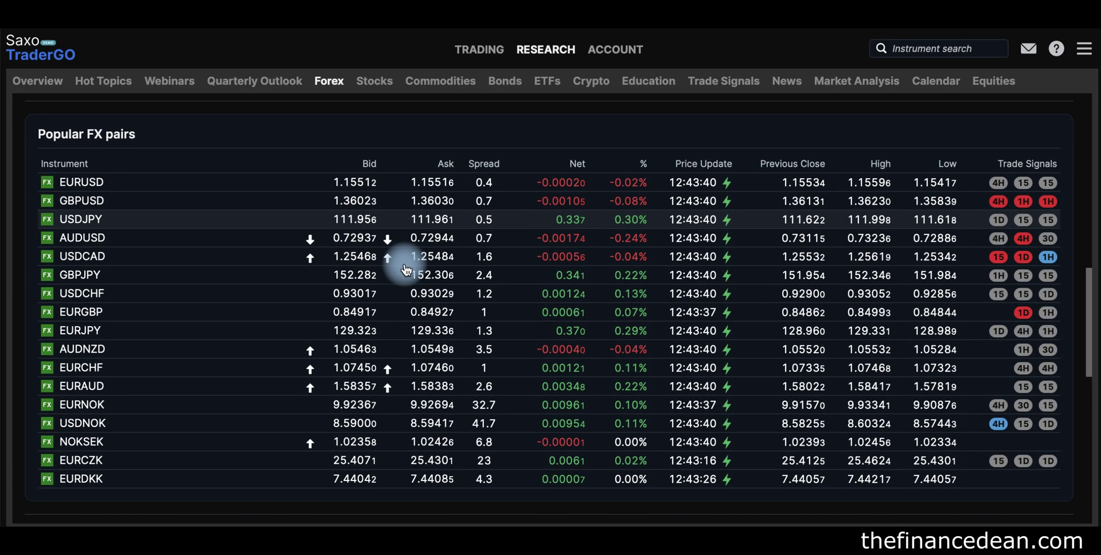
pyautogui.scroll(-10, 406, 269)
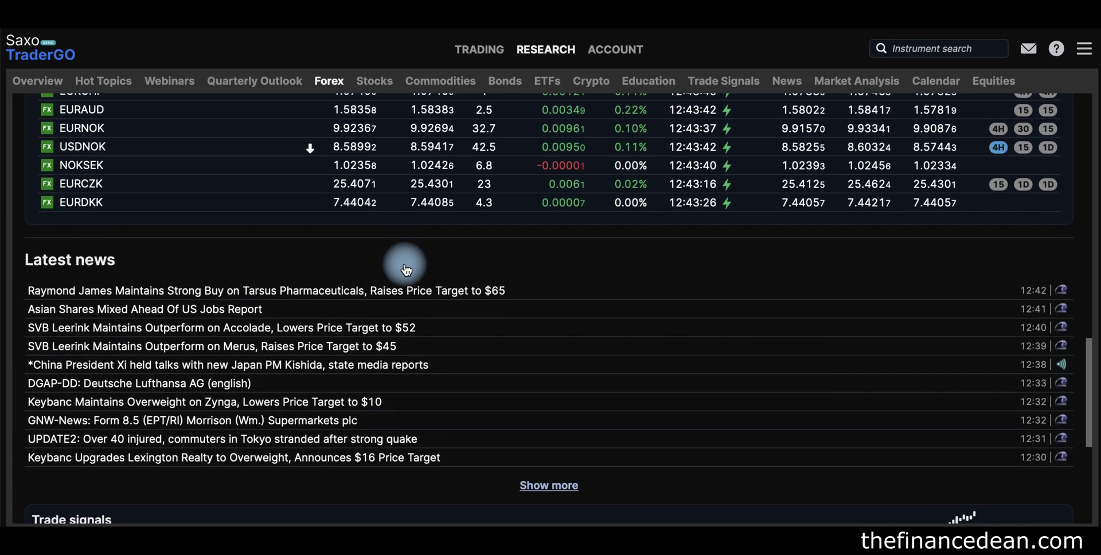
pyautogui.scroll(-3, 406, 268)
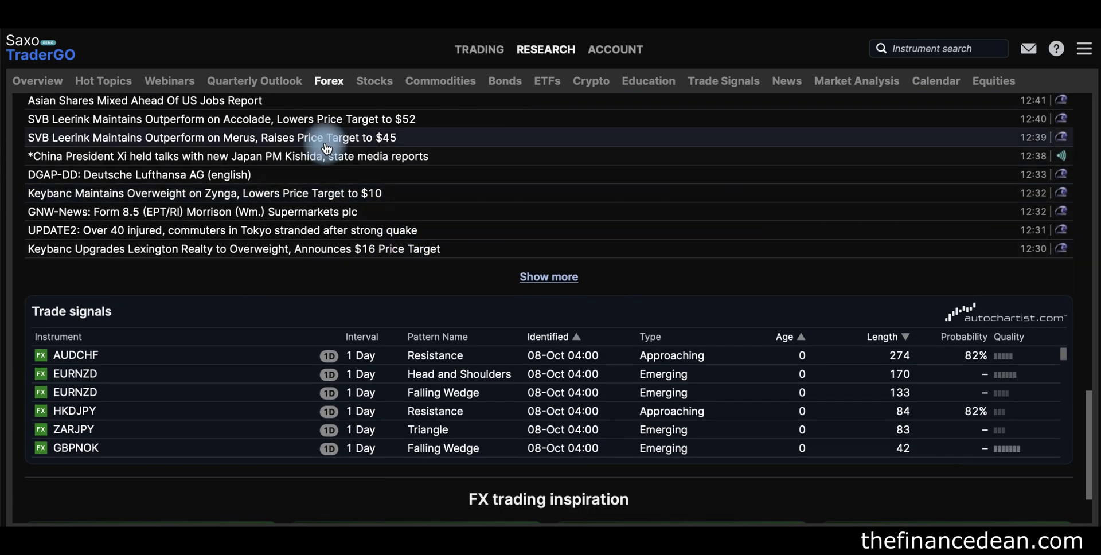
# Step: Look through the dates, hosts and descriptions of the upcoming webinars in the research section
pyautogui.click(161, 87)
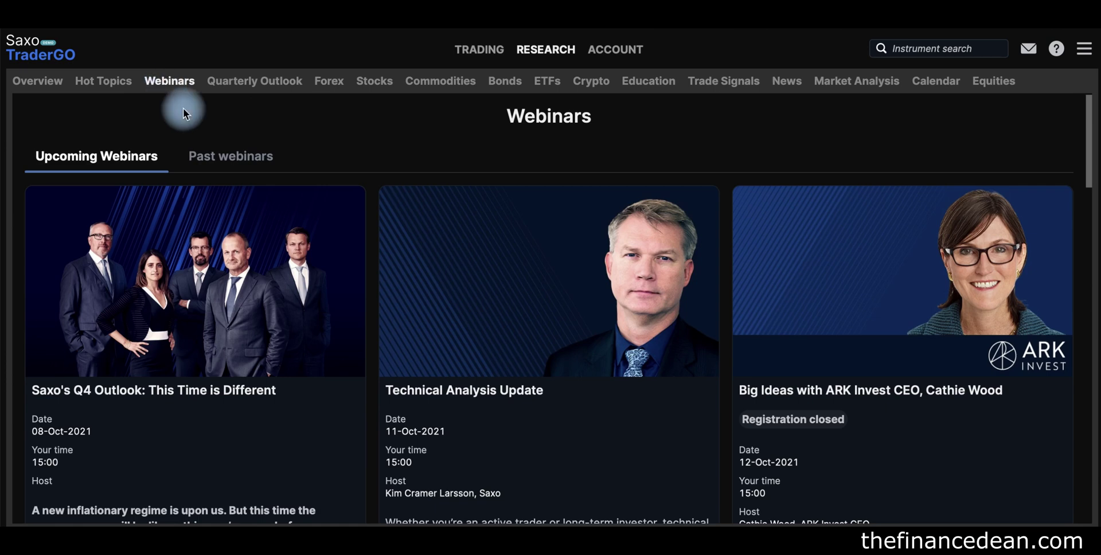
pyautogui.scroll(-3, 274, 201)
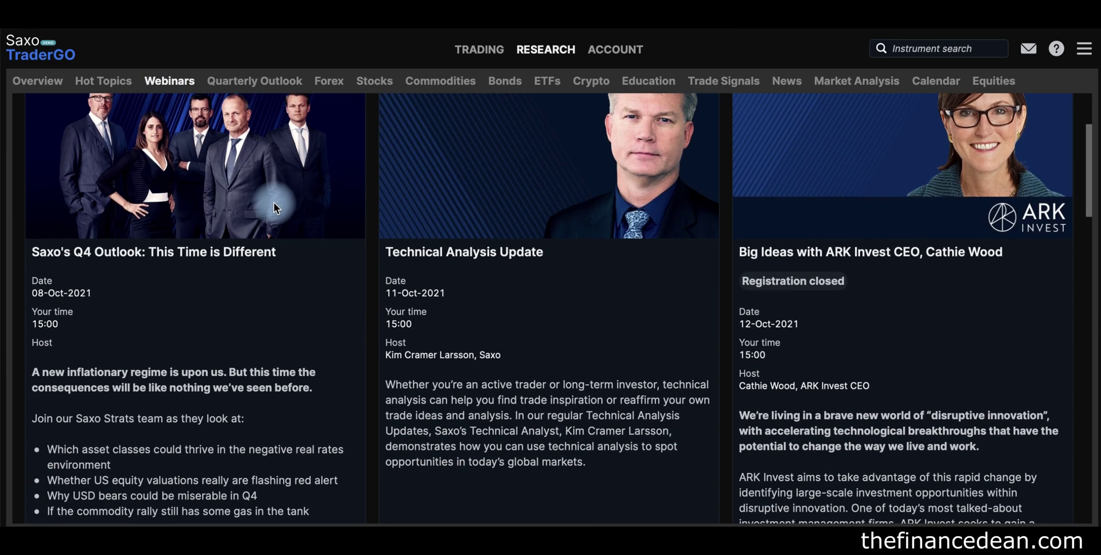